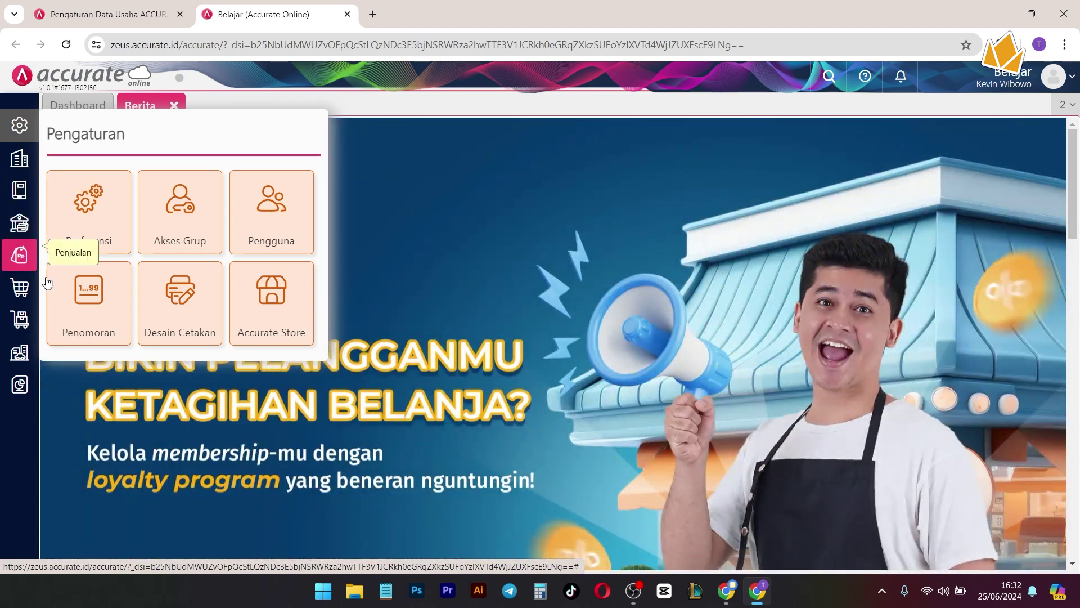
Open Preferensi and examine the company info, its address, and the Fitur settings for company, sales, purchasing and inventory.
click(82, 226)
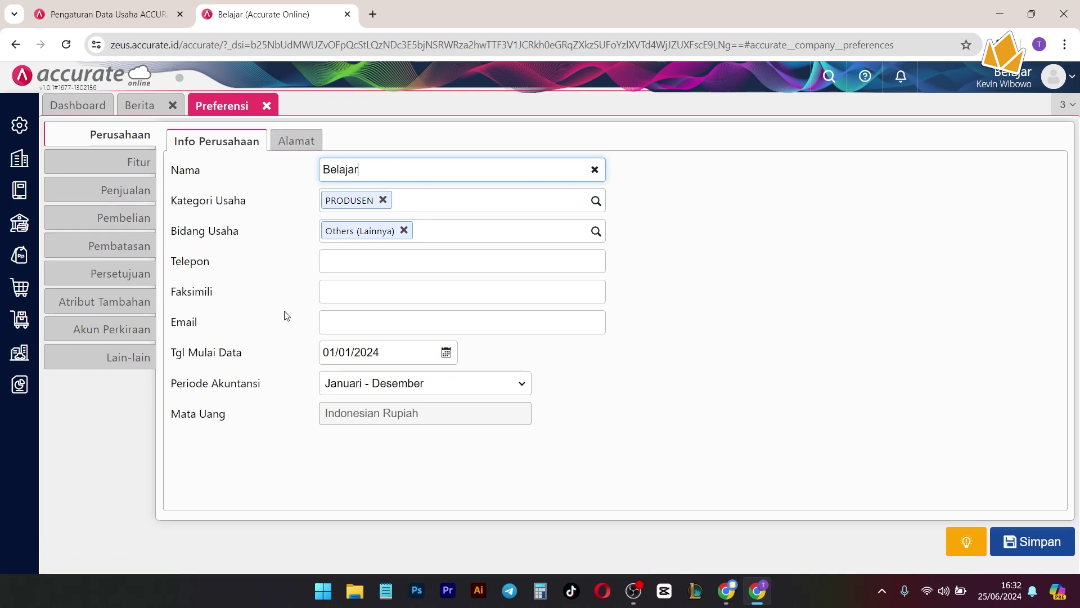
click(295, 141)
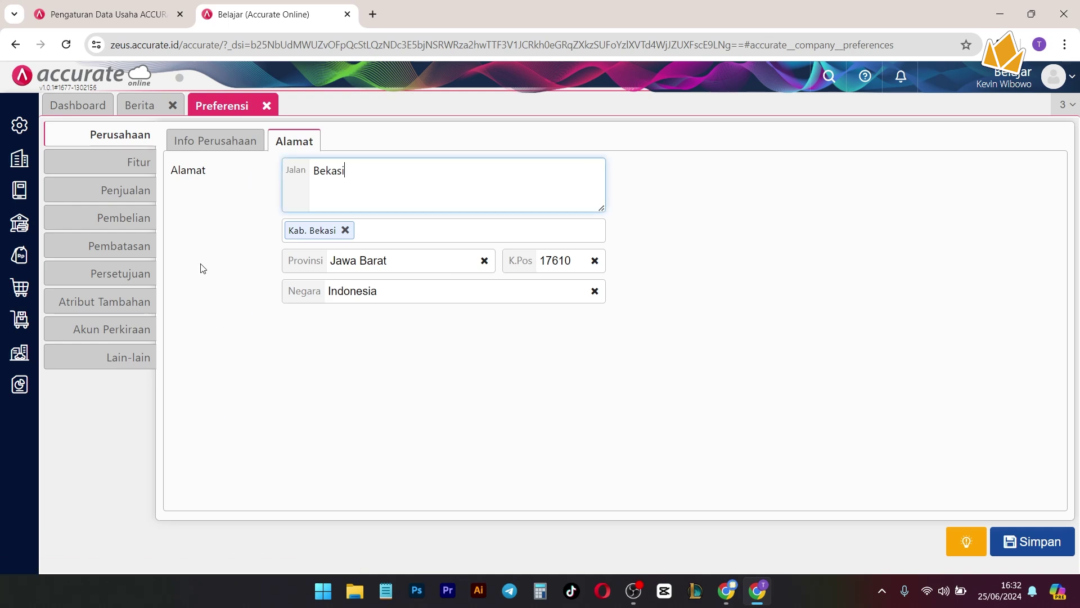
click(126, 172)
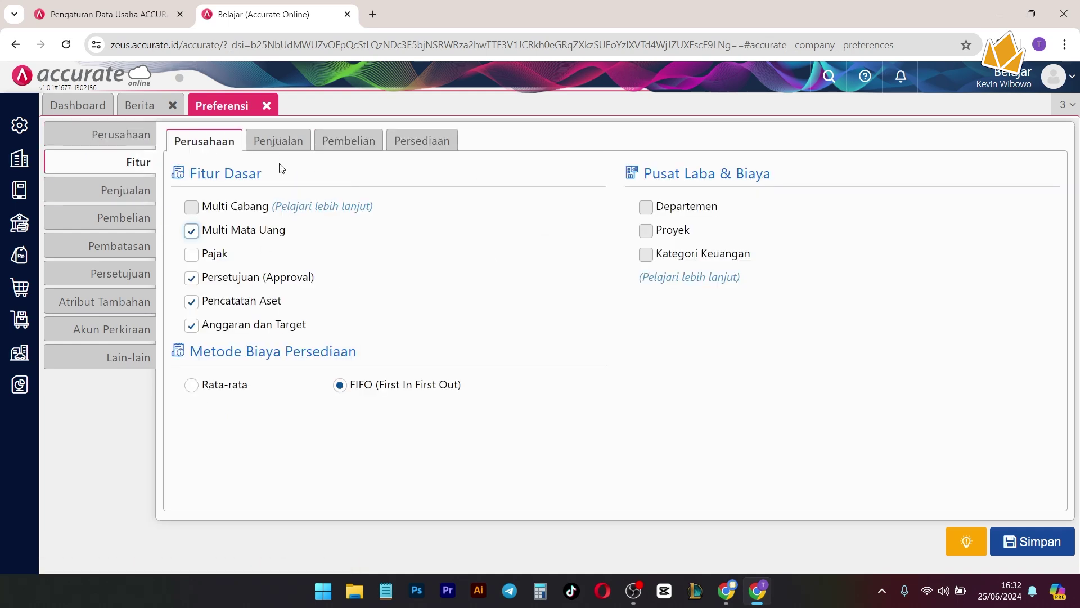
click(303, 142)
click(371, 144)
click(444, 147)
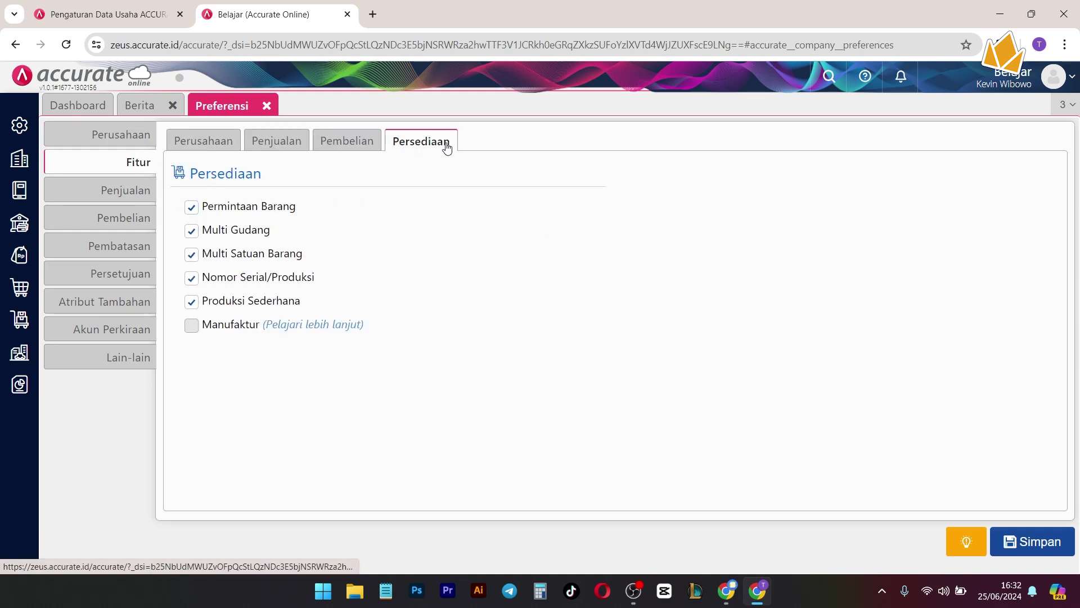
click(363, 145)
click(287, 142)
click(208, 142)
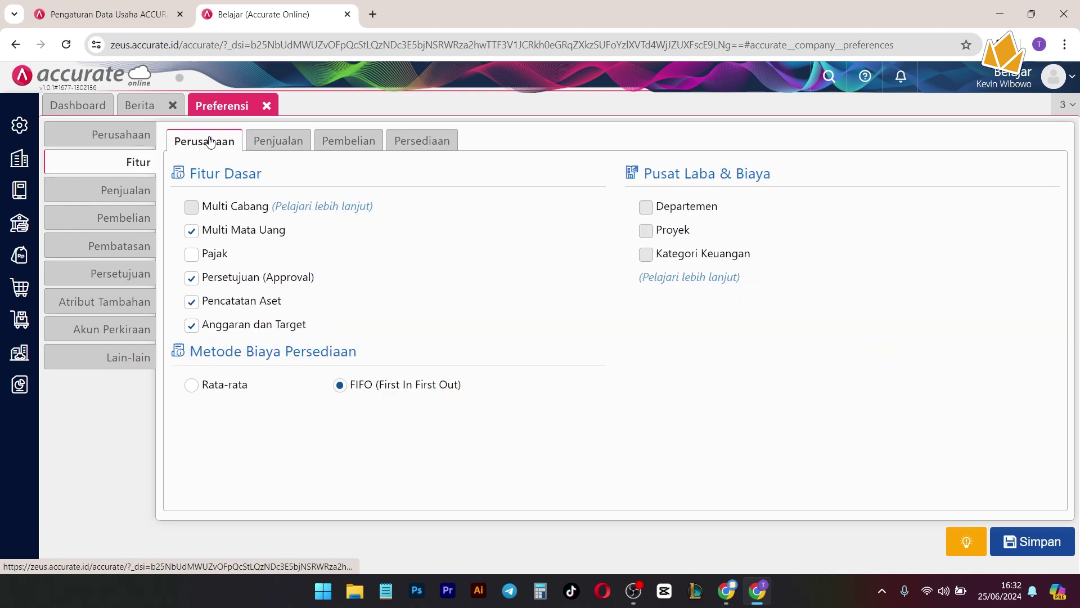
Look through the Penjualan, Pembelian and Pembatasan preference sections.
click(130, 194)
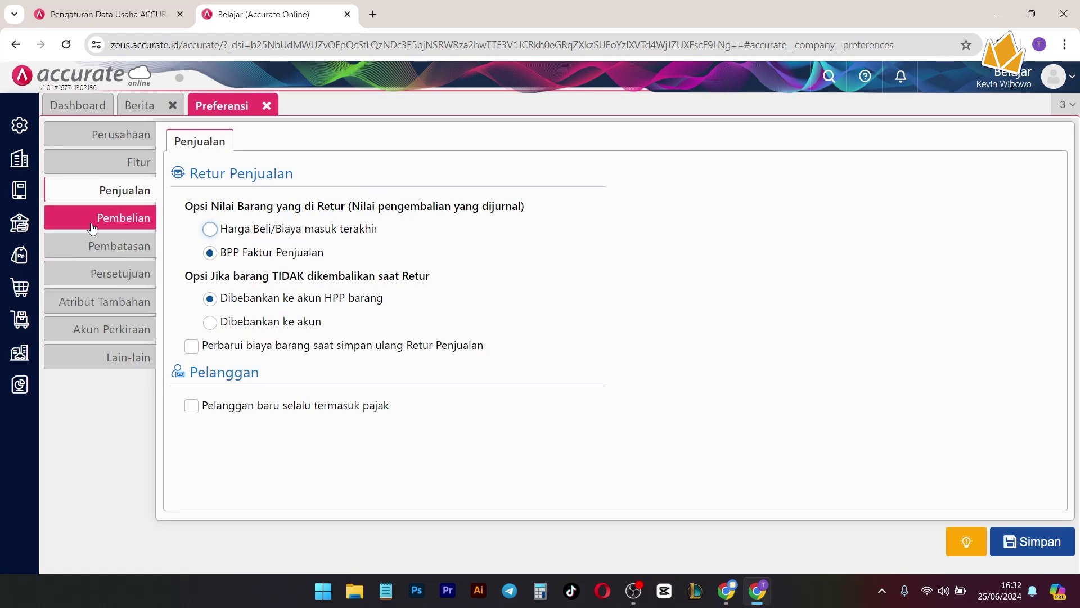
click(141, 218)
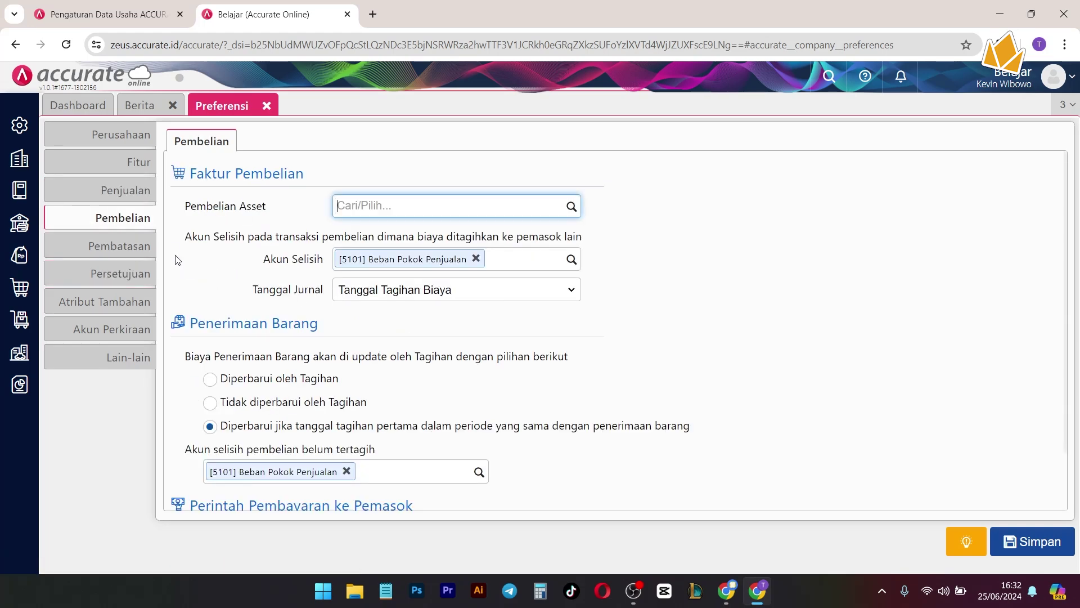
click(133, 247)
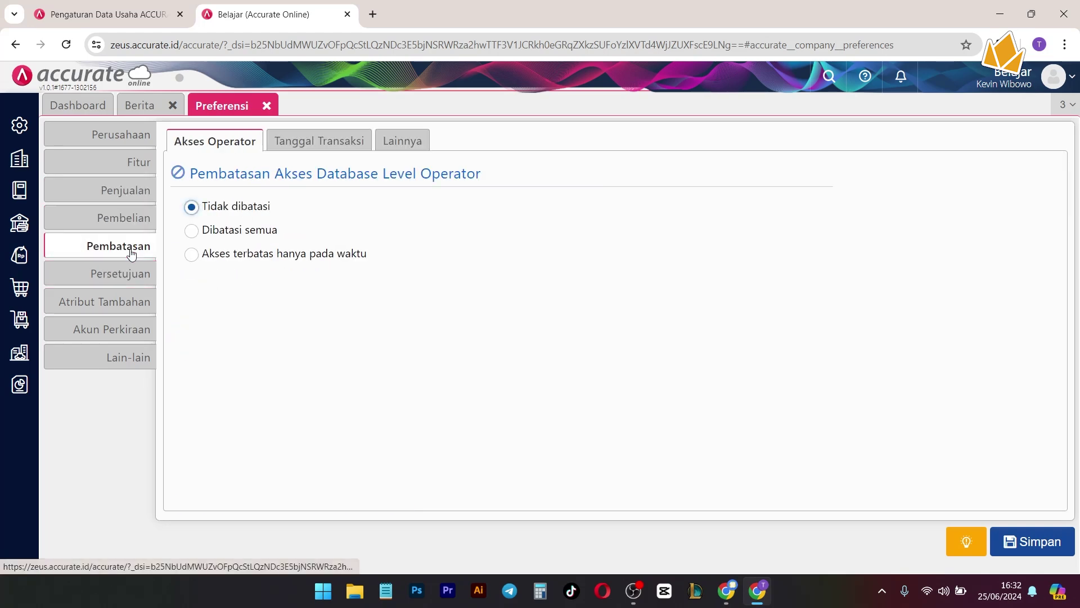
Review the Persetujuan approval options for sales, purchasing, inventory and other transactions.
click(137, 286)
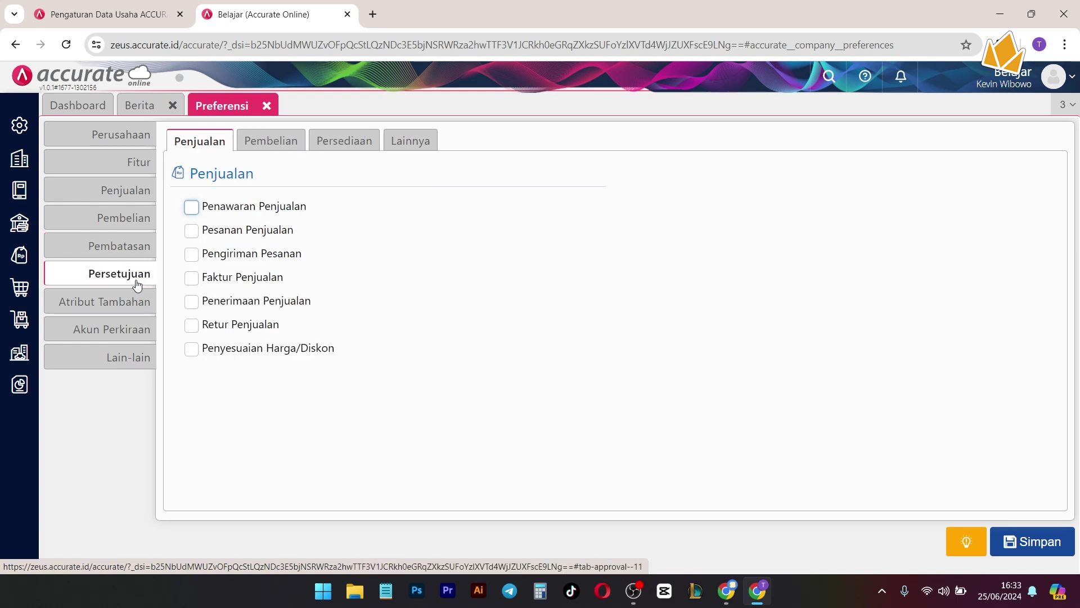
click(294, 148)
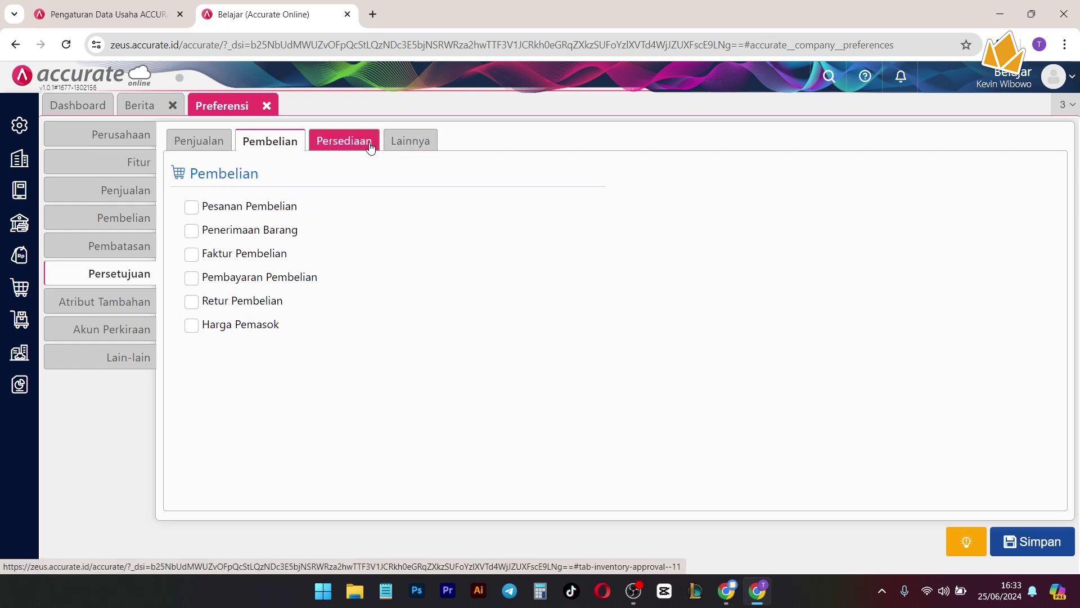
click(366, 145)
click(412, 144)
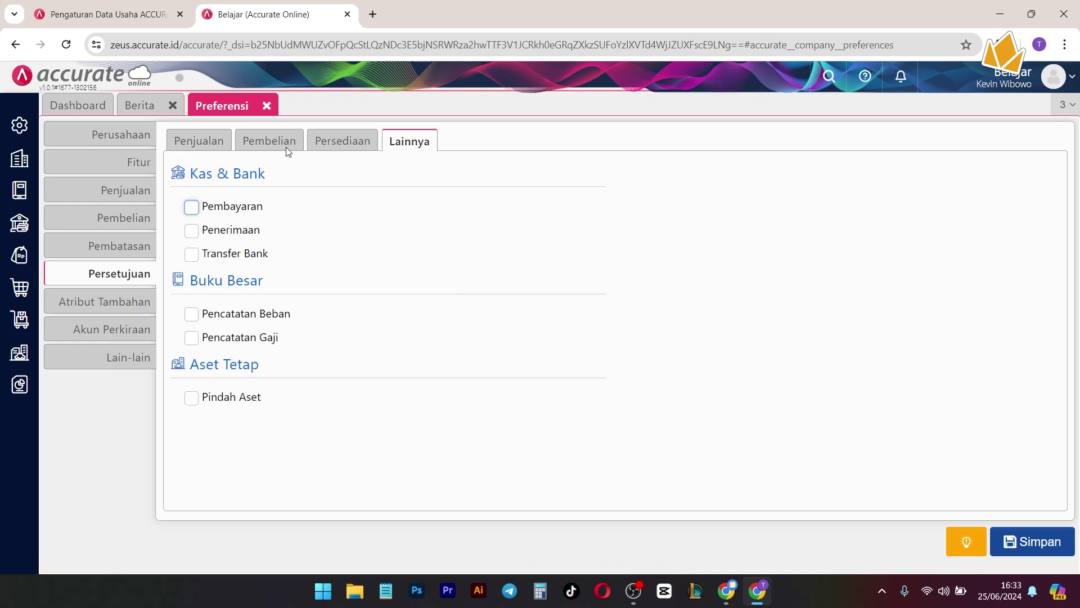
Review the Atribut Tambahan settings for form details, Barang & Jasa, Pelanggan and Pemasok.
click(114, 302)
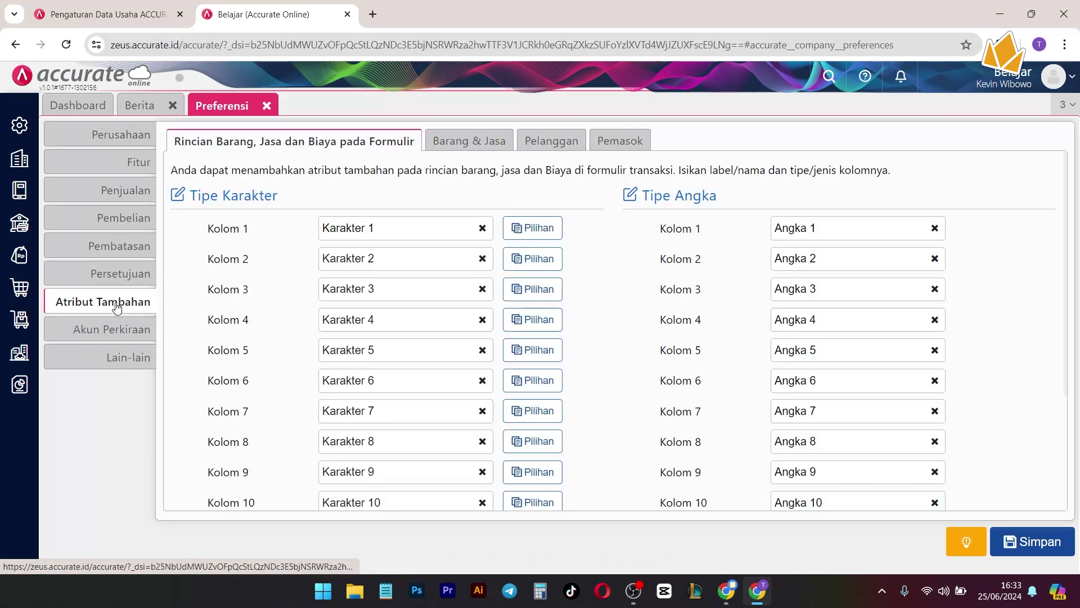
click(464, 140)
click(544, 140)
click(606, 139)
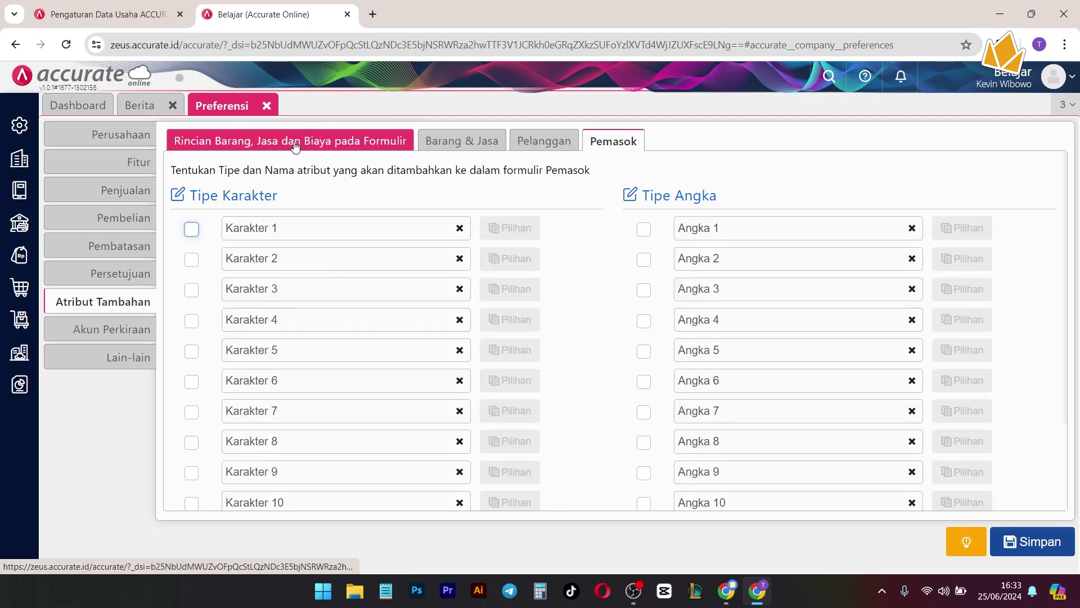
click(366, 140)
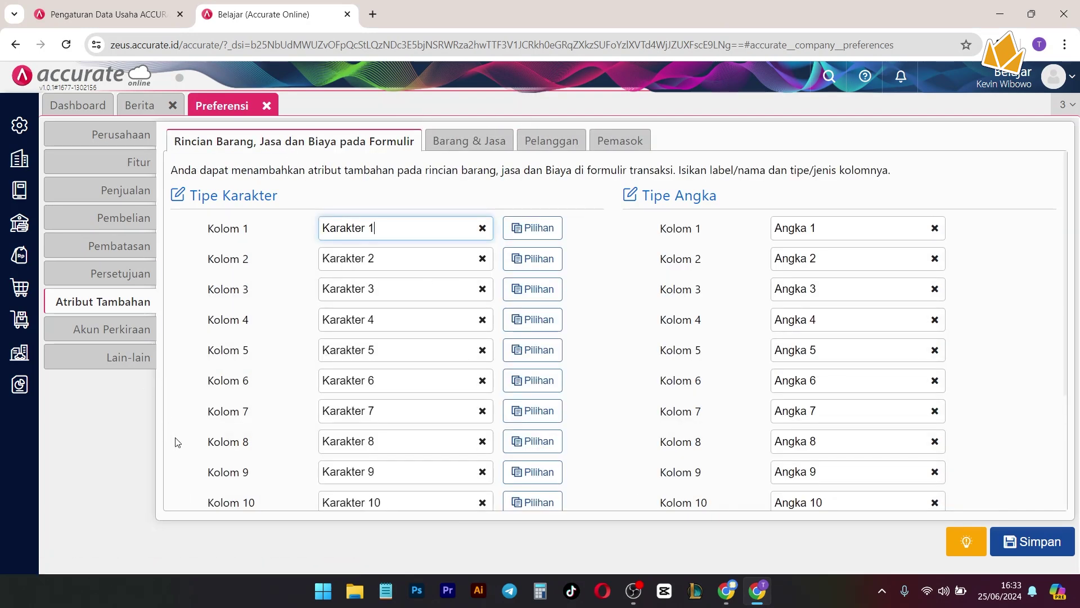
Examine the default Akun Perkiraan for Barang & Jasa, Perusahaan, Penjualan/Pembelian and Persediaan.
click(96, 319)
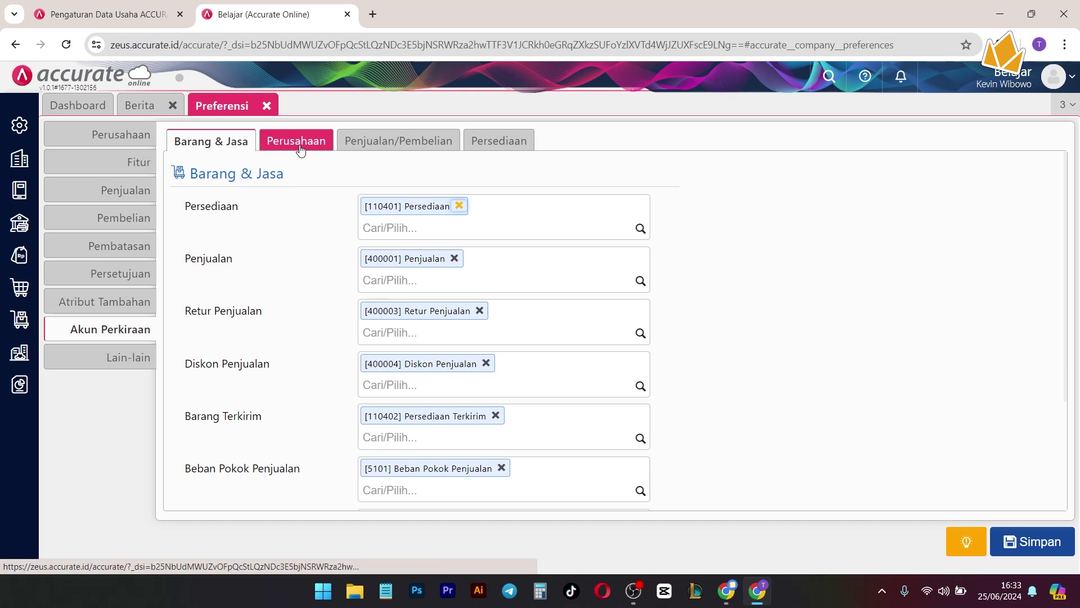
drag(198, 174, 321, 176)
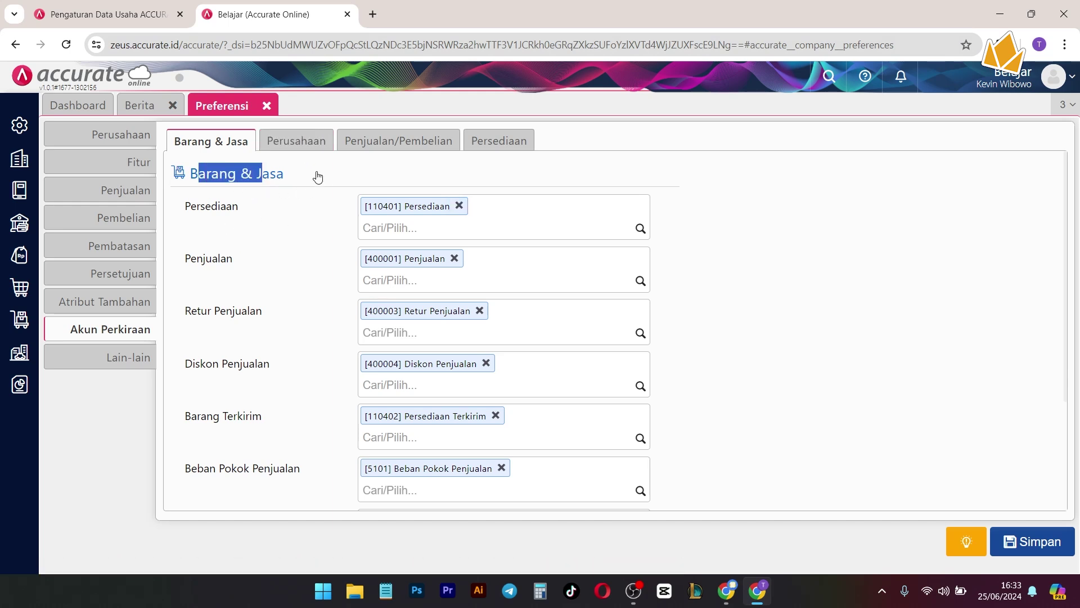
click(296, 141)
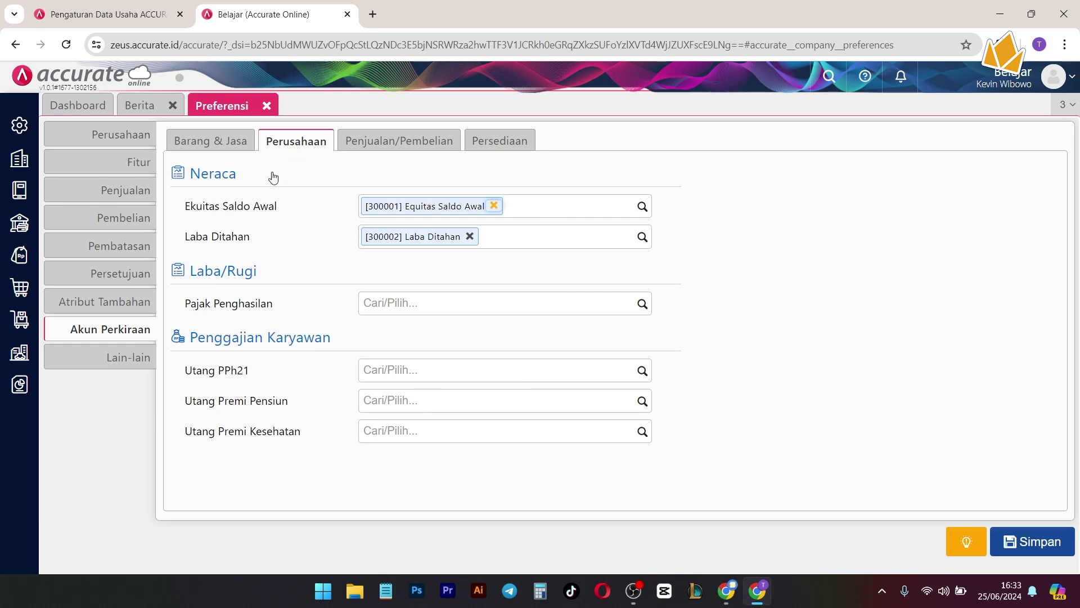
click(409, 140)
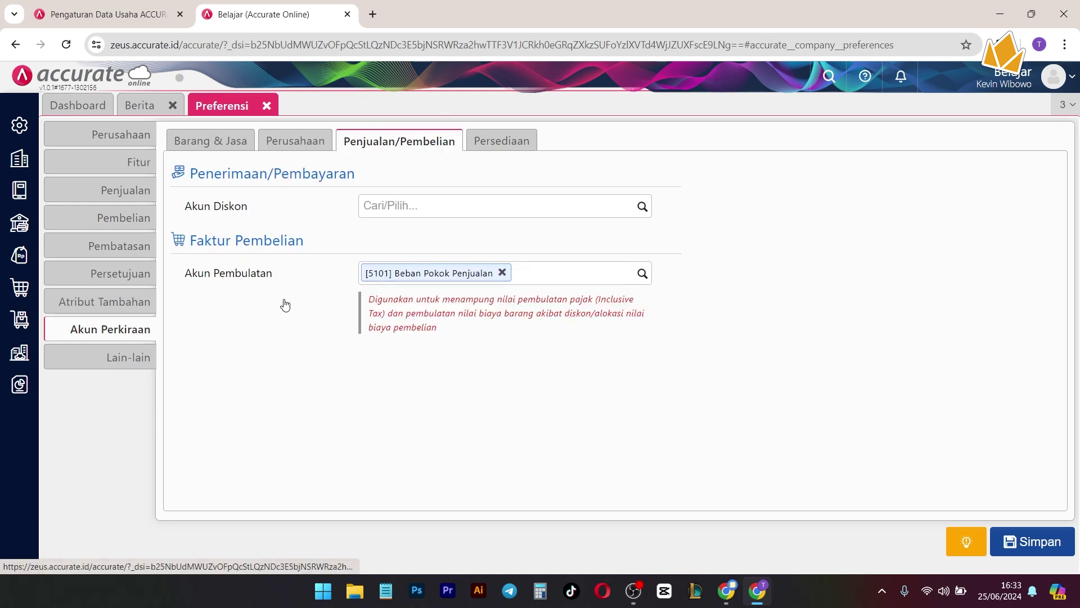
click(500, 140)
click(301, 139)
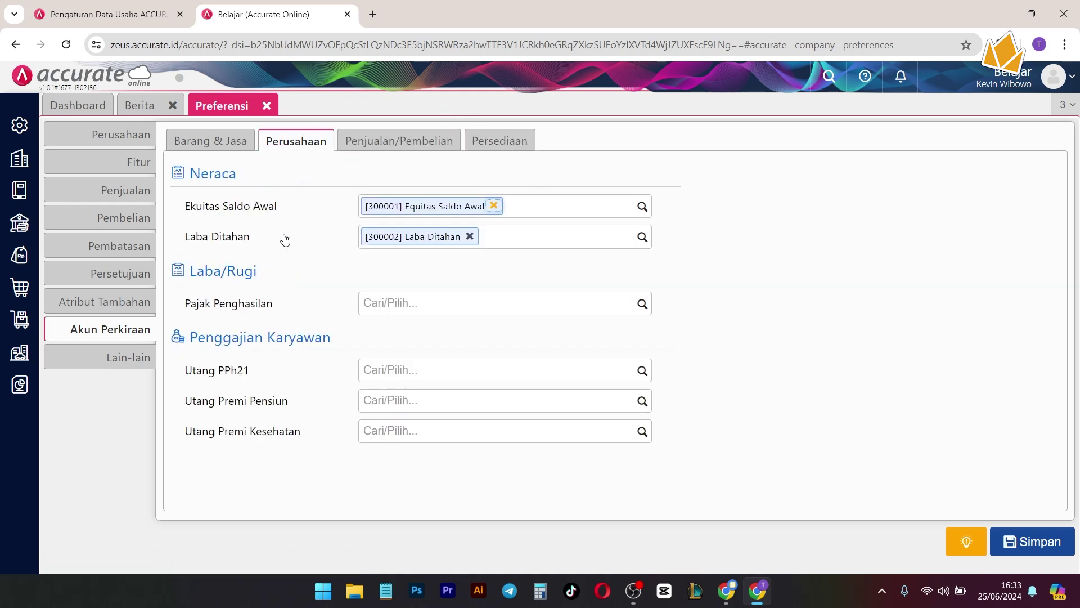
Review the Lain-lain preferences covering decimal format, debt and receivable age, inventory age and Komisi Penjual.
click(140, 357)
scroll(853, 345, down, 2)
scroll(576, 262, up, 2)
drag(216, 206, 258, 210)
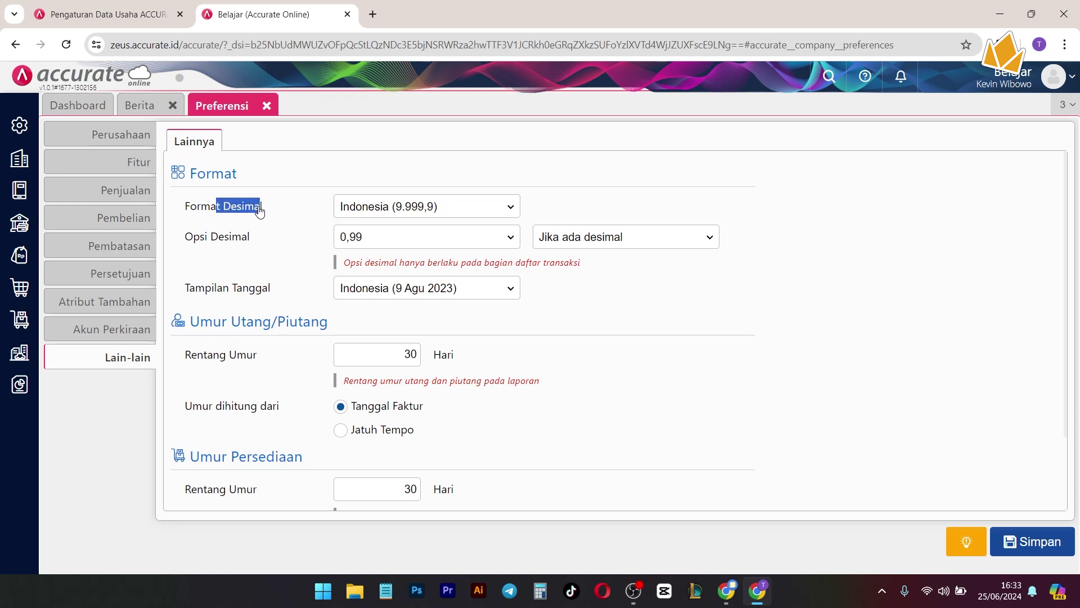
drag(228, 322, 262, 321)
scroll(345, 389, down, 2)
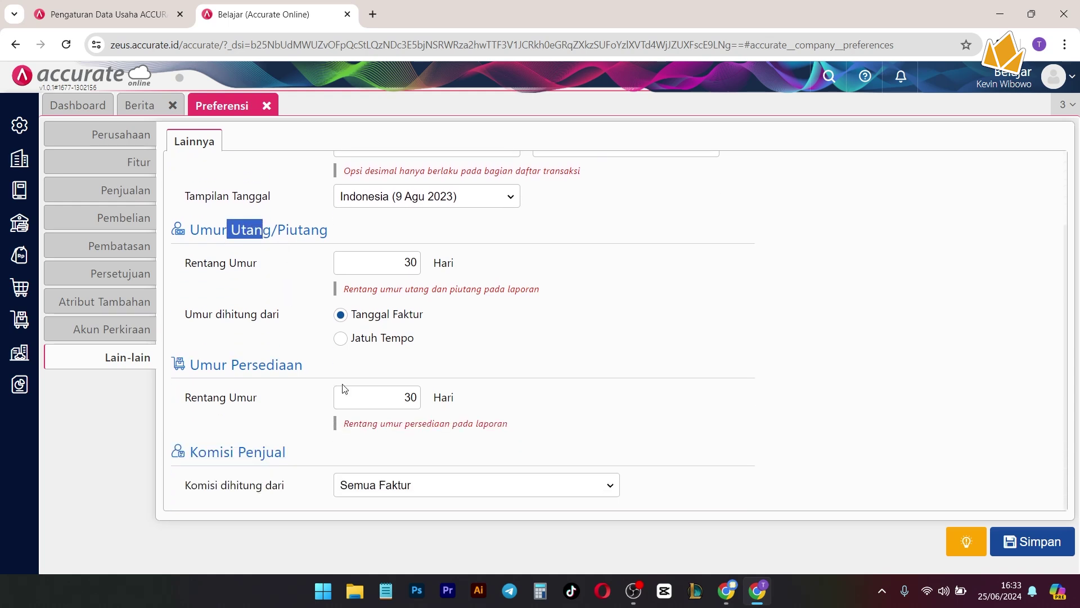
drag(212, 371, 248, 368)
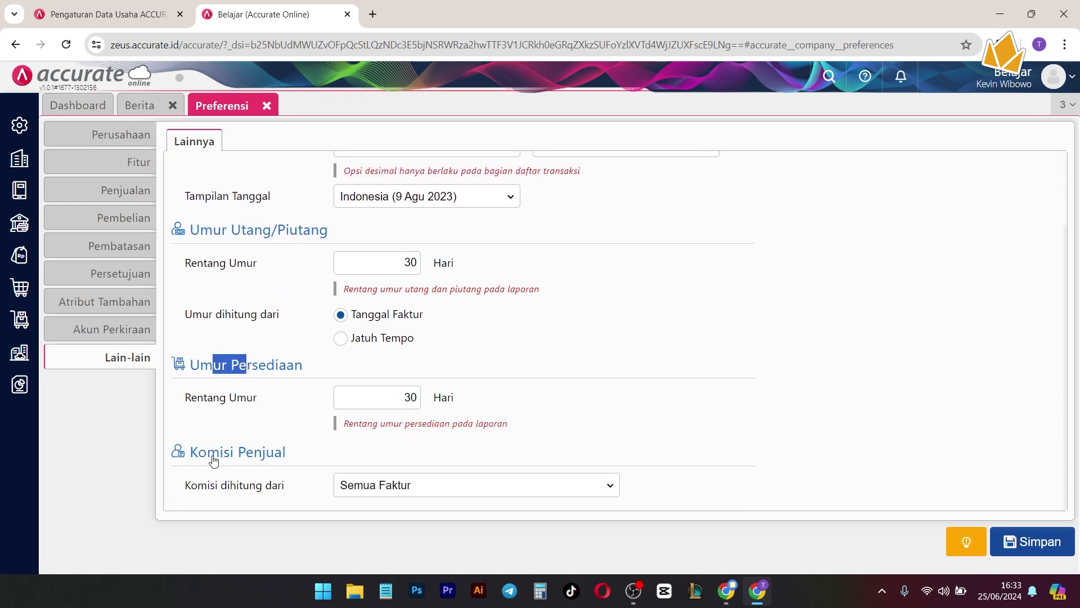
drag(208, 453, 257, 454)
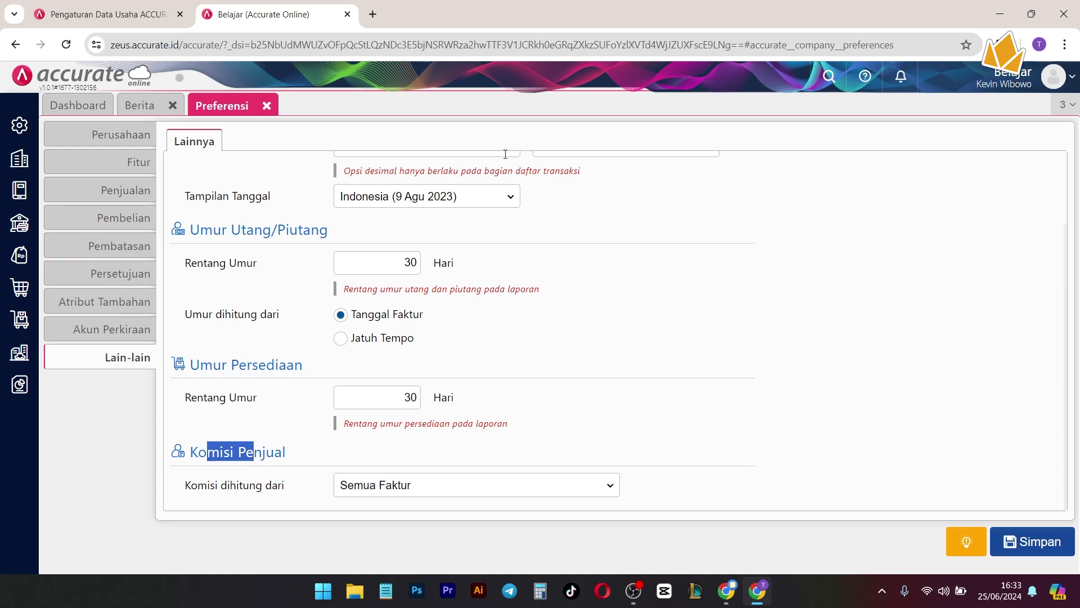
Close the Preferensi and Berita pages and bring up the Pengaturan options.
click(267, 106)
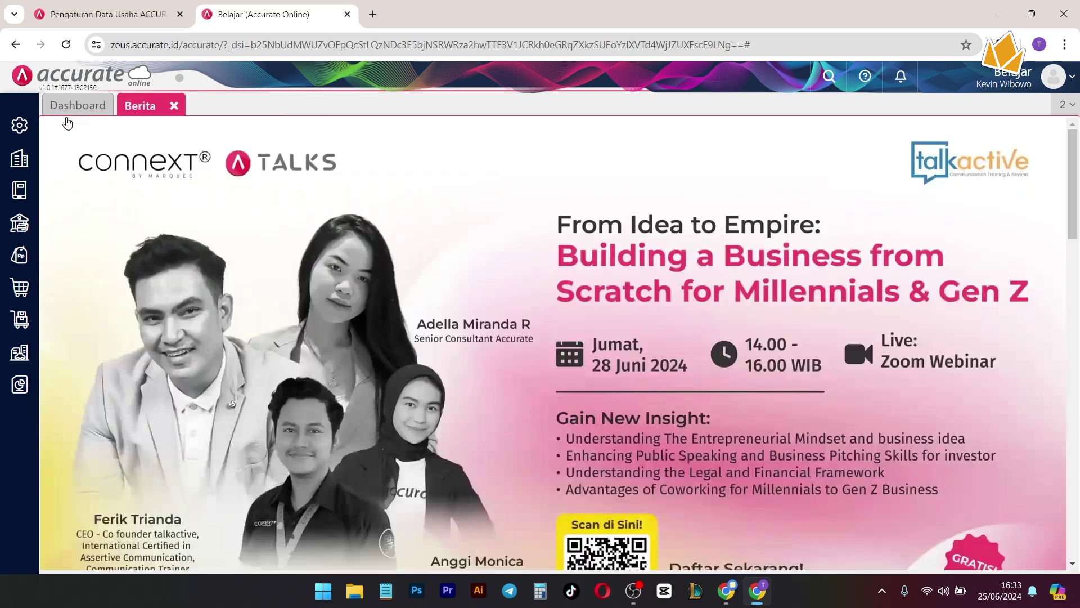
click(19, 124)
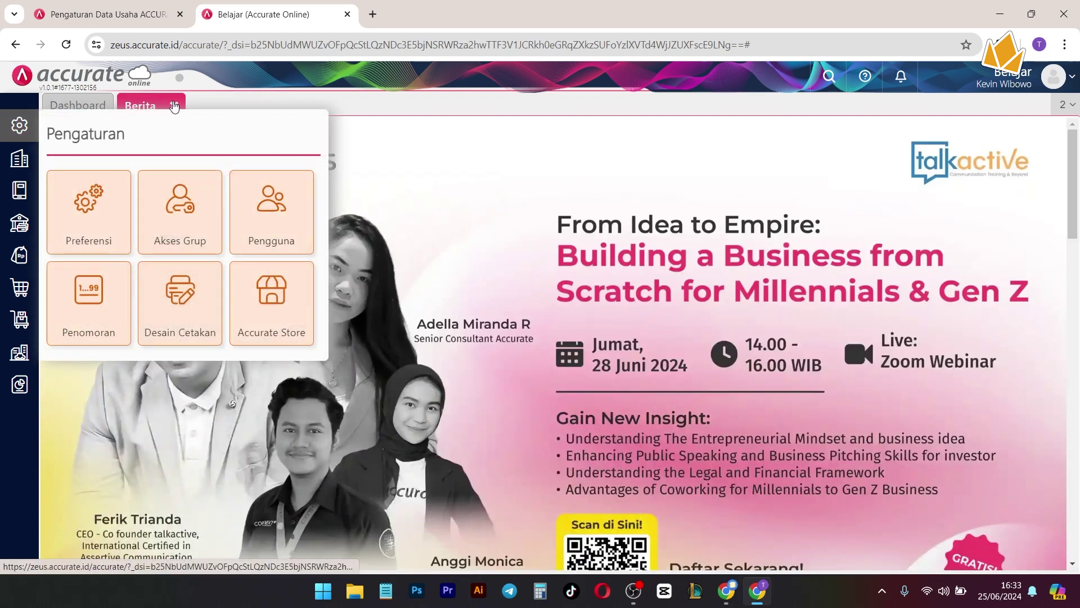
click(174, 106)
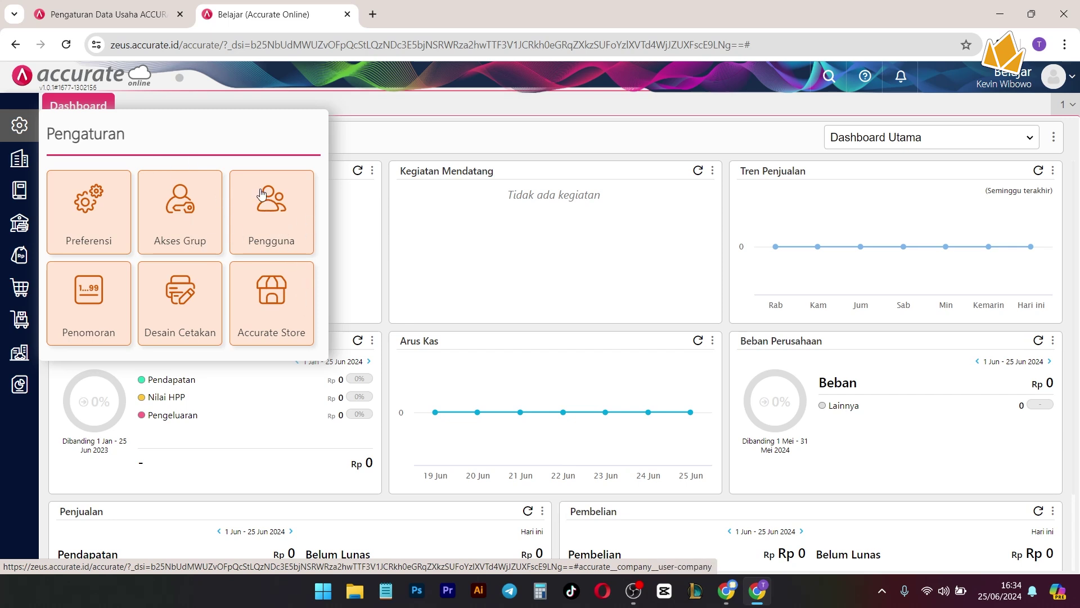
Open a new Akses Grup record and examine its Nama Grup, Pembatasan Akses and Daftar Pengguna fields.
click(203, 235)
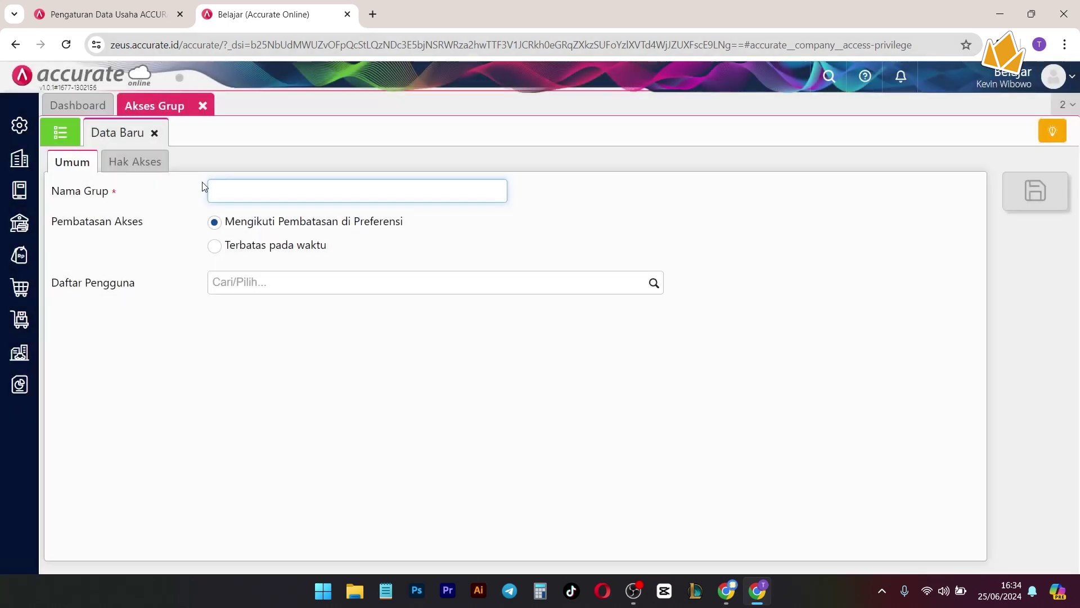
drag(138, 197, 106, 193)
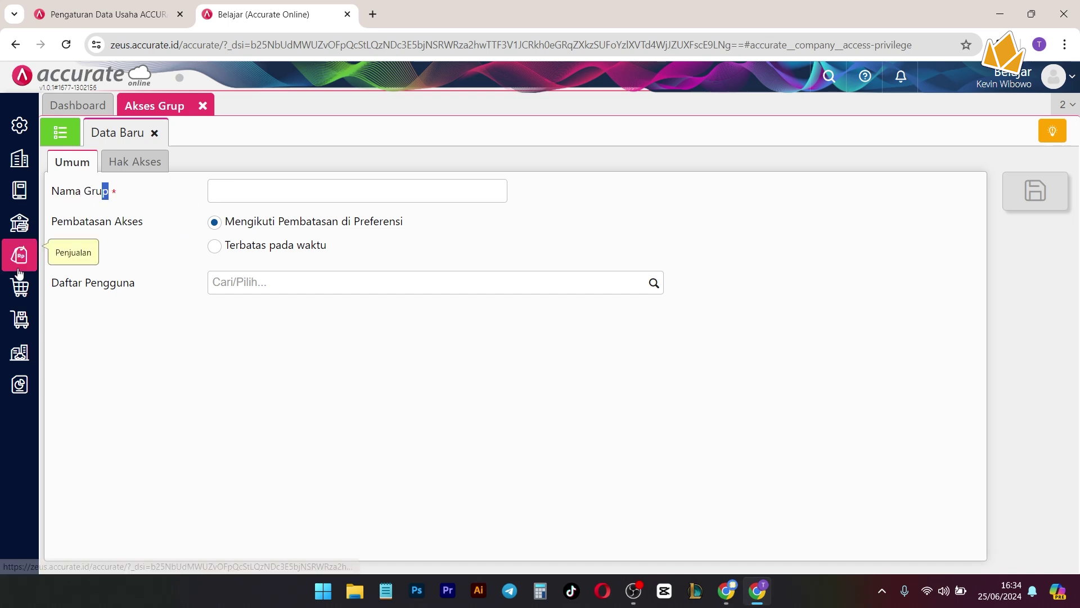
click(250, 198)
click(599, 251)
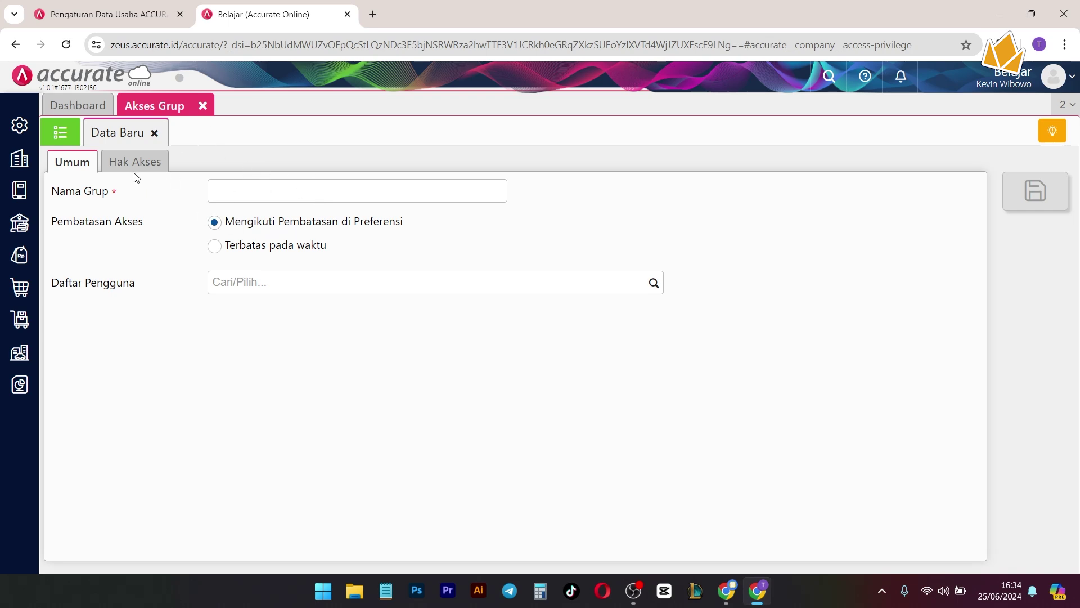
click(655, 285)
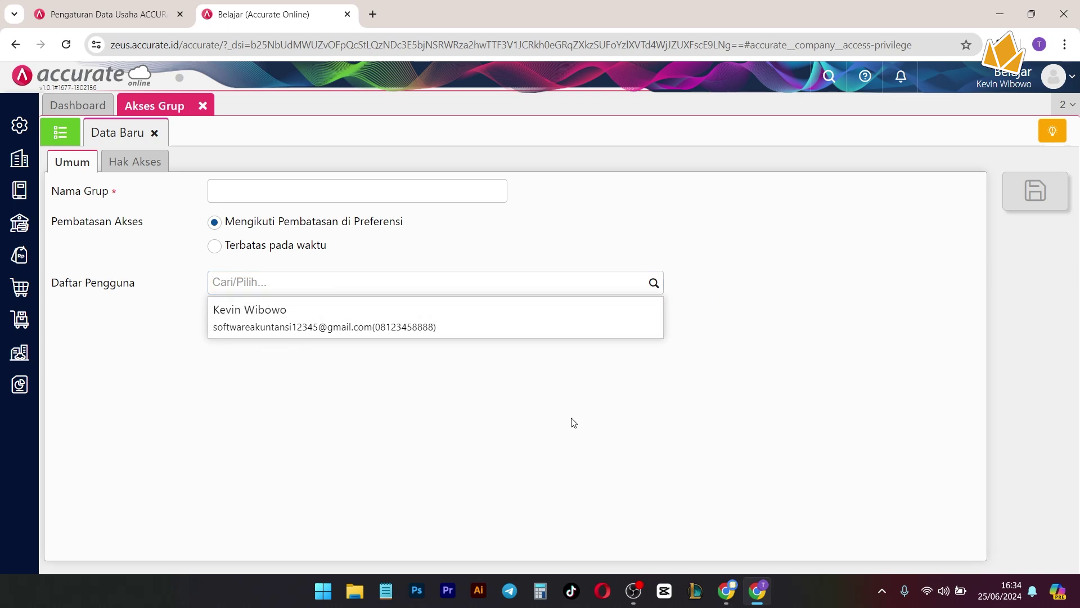
click(20, 124)
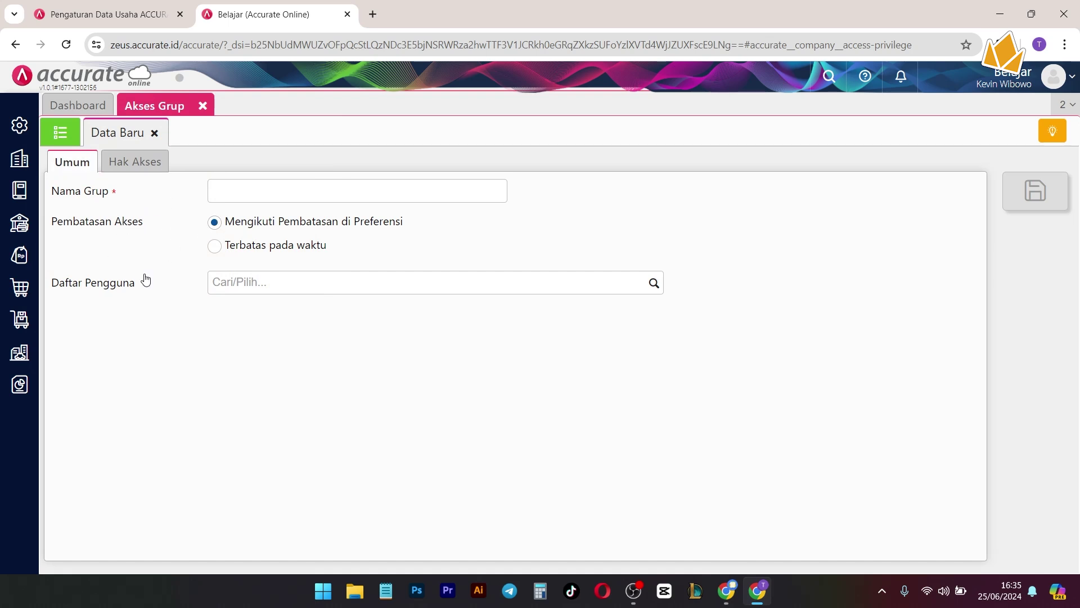
Review the group's Hak Akses lists for Perusahaan and Penjualan.
click(126, 165)
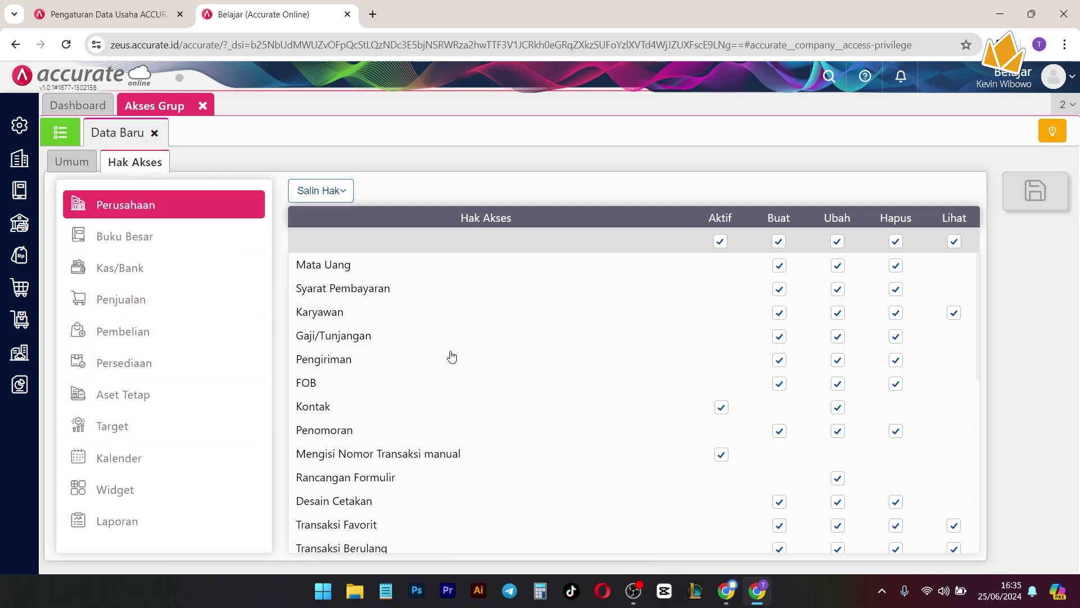
scroll(450, 356, down, 1)
click(177, 300)
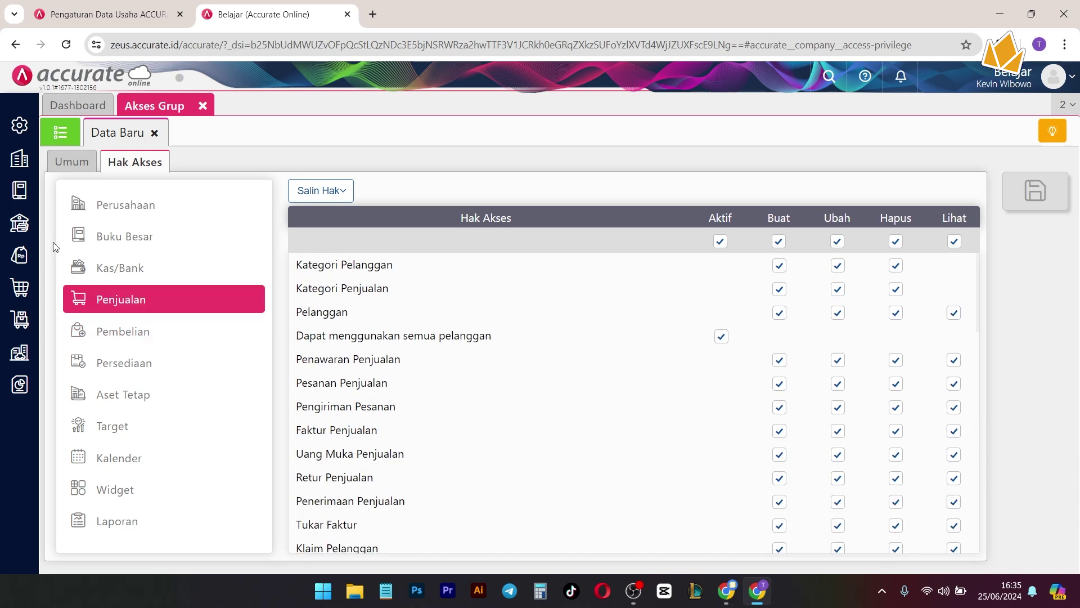
Try clearing and re-enabling all Aktif and Buat rights for Kas/Bank, and close Akses Grup without saving.
click(121, 268)
click(720, 241)
click(778, 242)
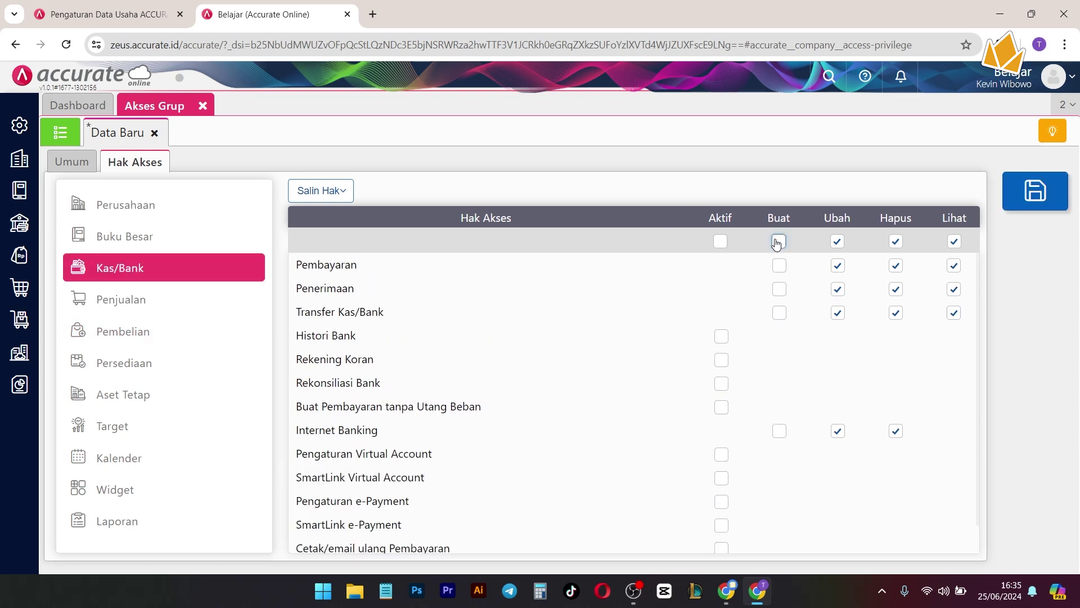
click(722, 241)
click(779, 241)
click(204, 106)
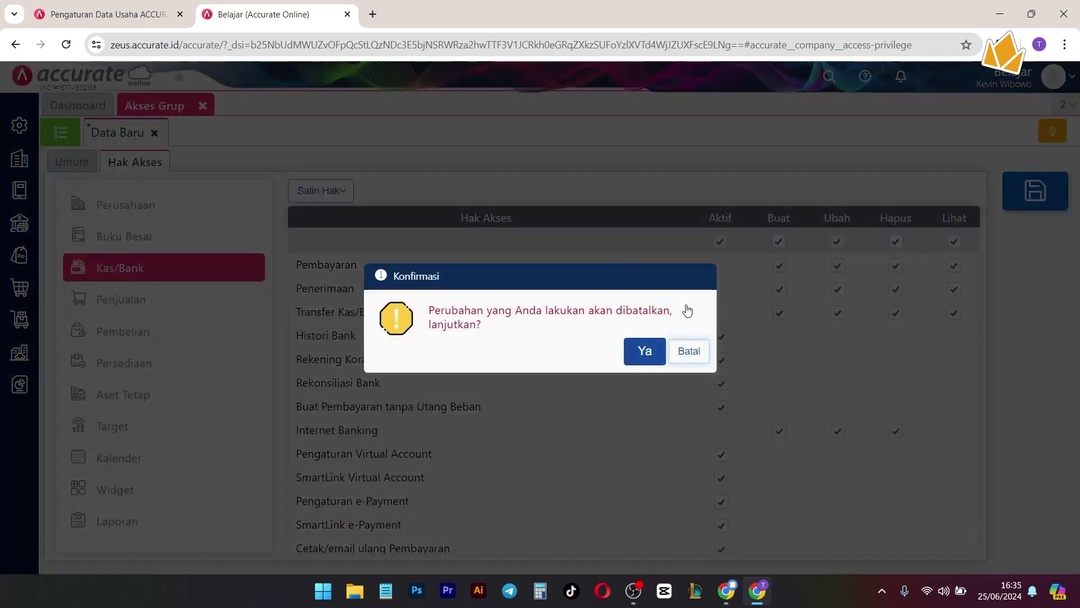
click(644, 349)
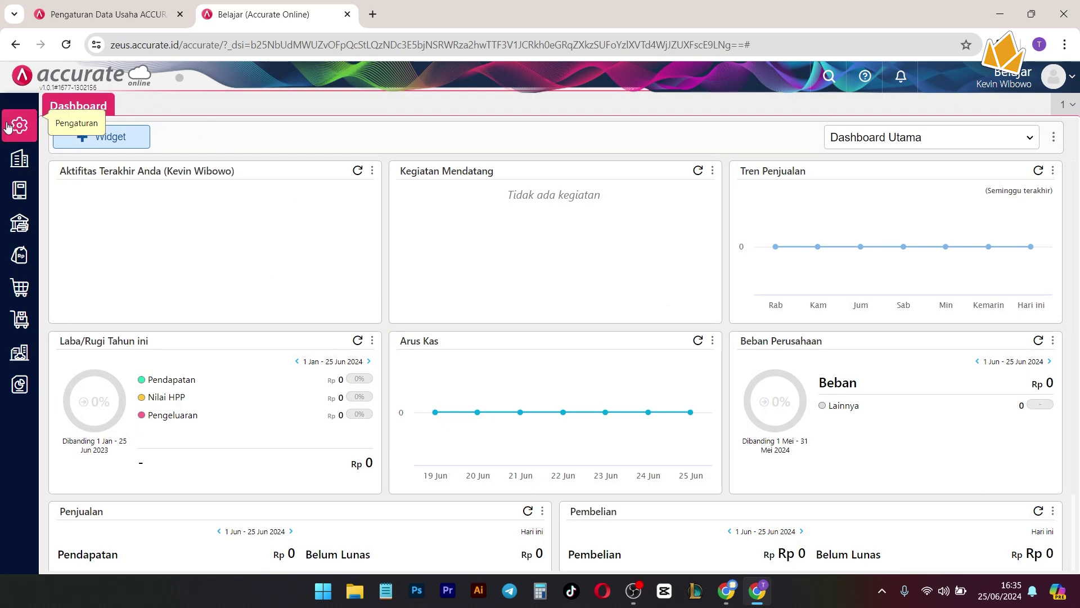
Review the Pengguna list, the existing user's record and the Jenis Akses choices for a new user, and close the Pengguna page.
click(19, 125)
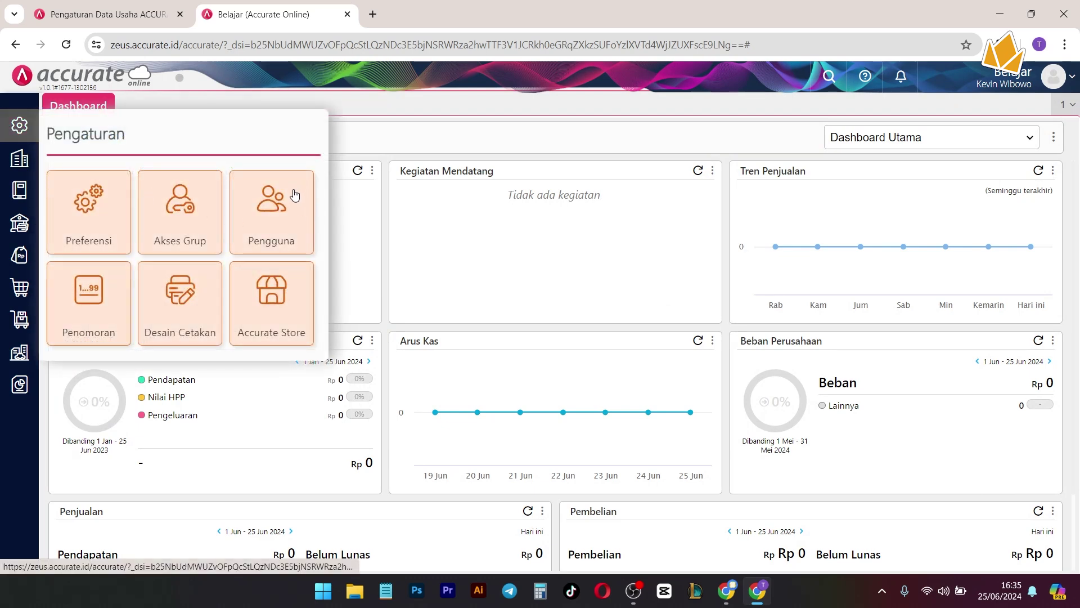
click(282, 240)
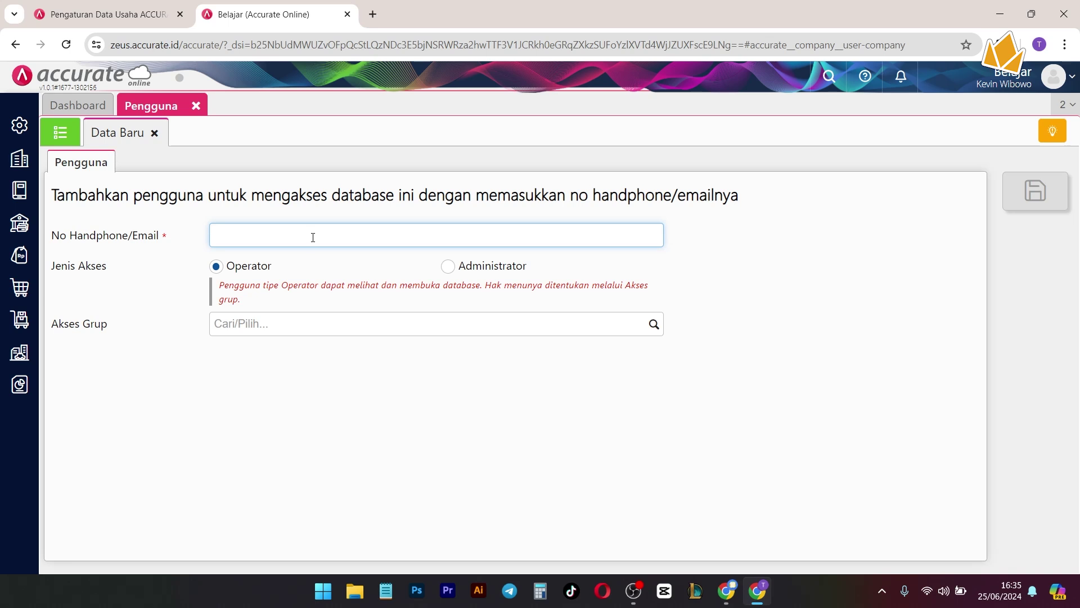
click(59, 134)
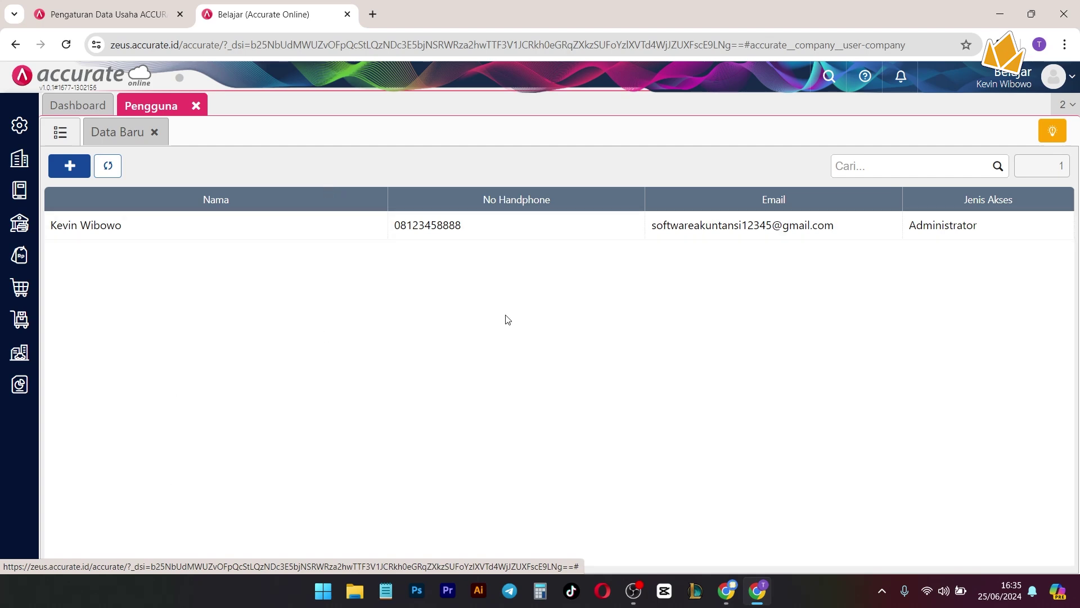
click(236, 224)
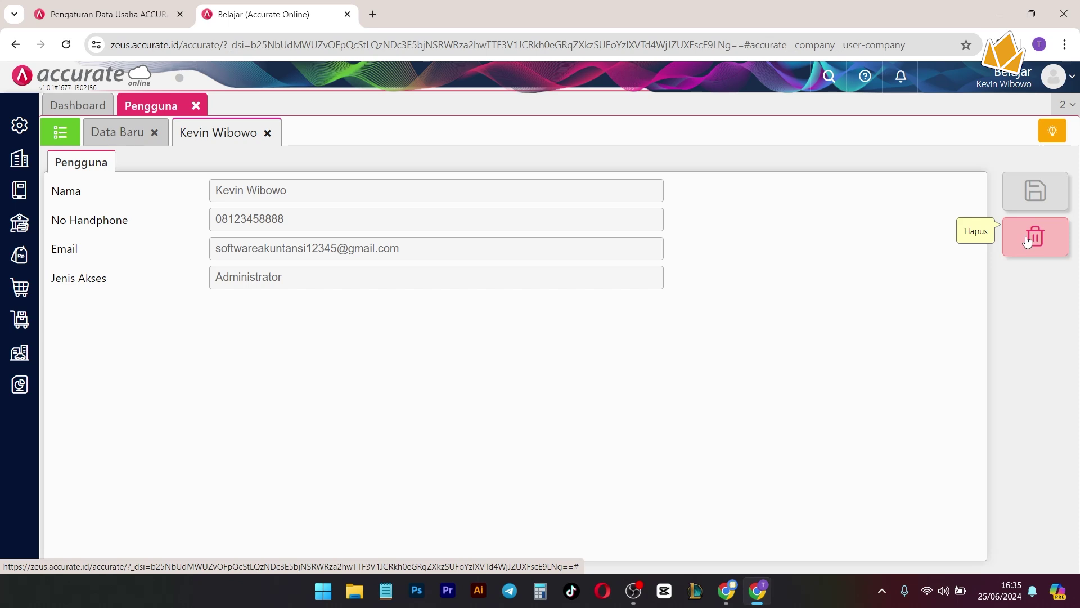
click(272, 138)
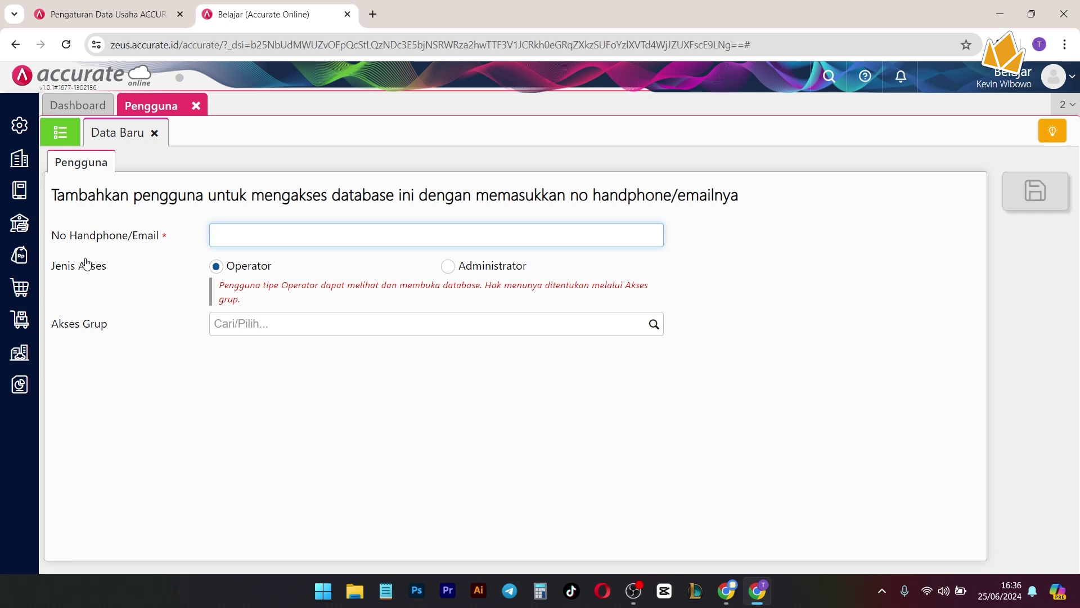
drag(54, 267, 72, 270)
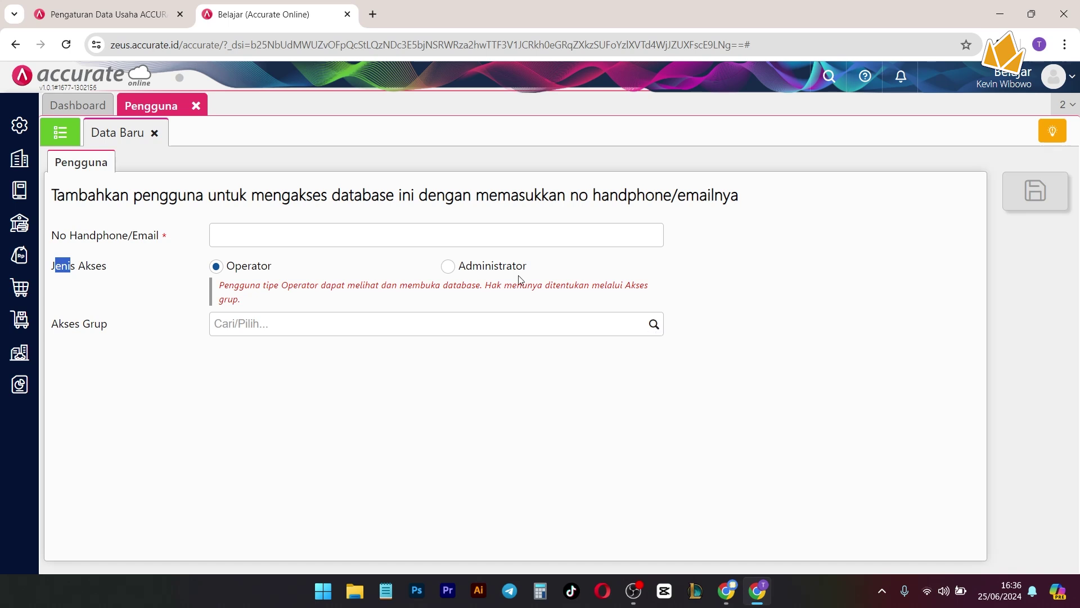
click(195, 106)
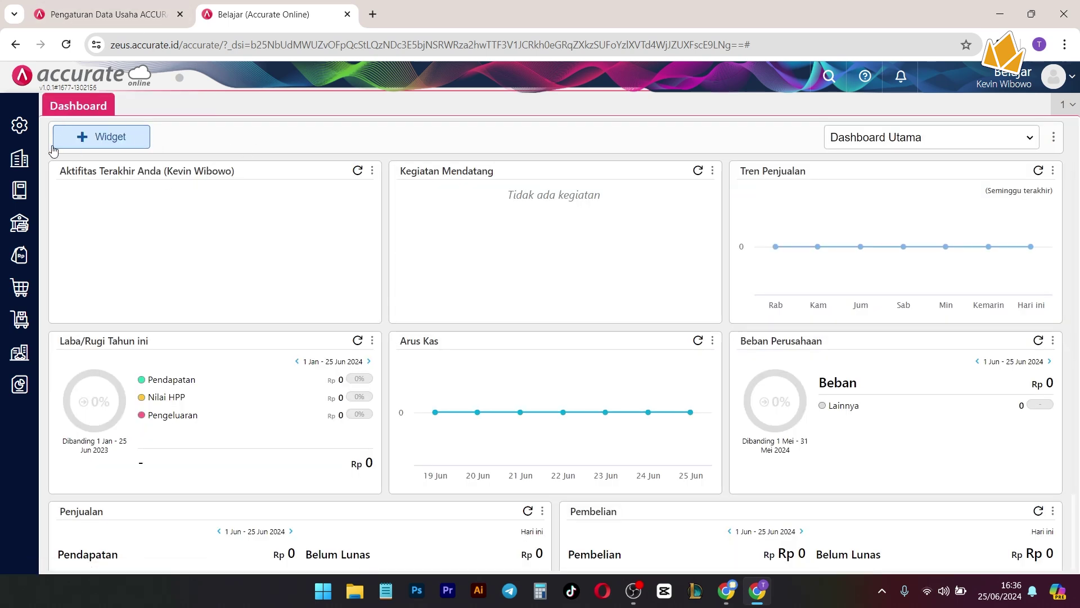
Open the Penomoran list from Pengaturan and look through the numbering records for each transaction type.
click(19, 126)
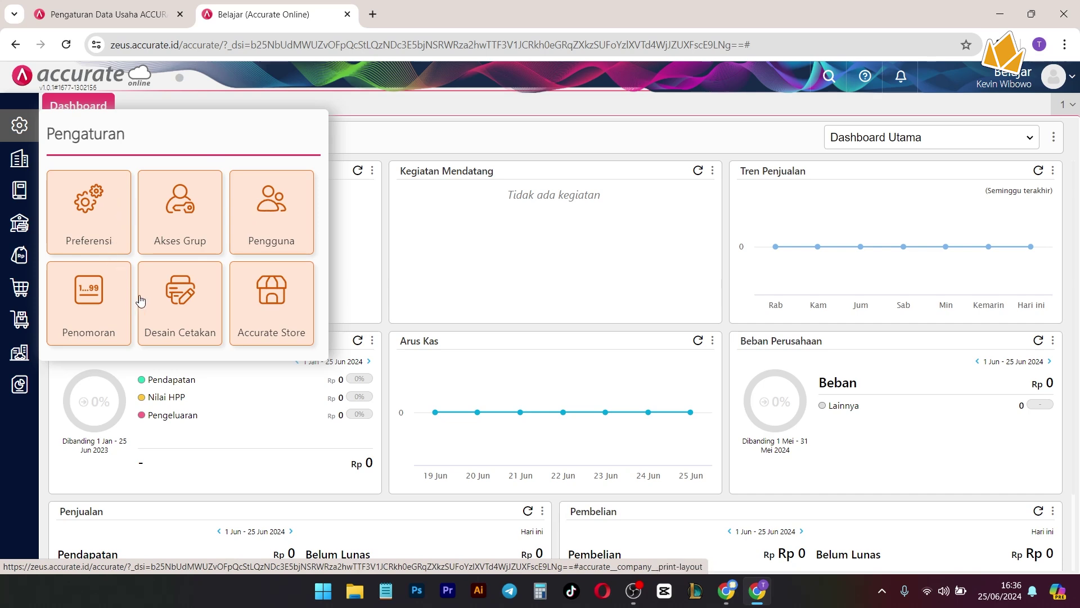
click(79, 306)
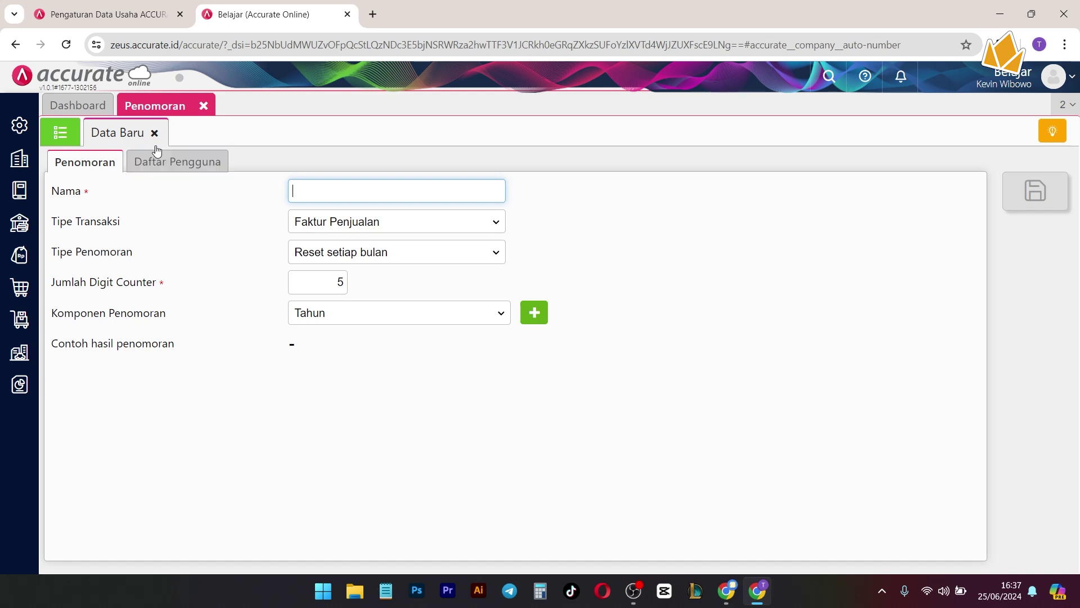
click(67, 135)
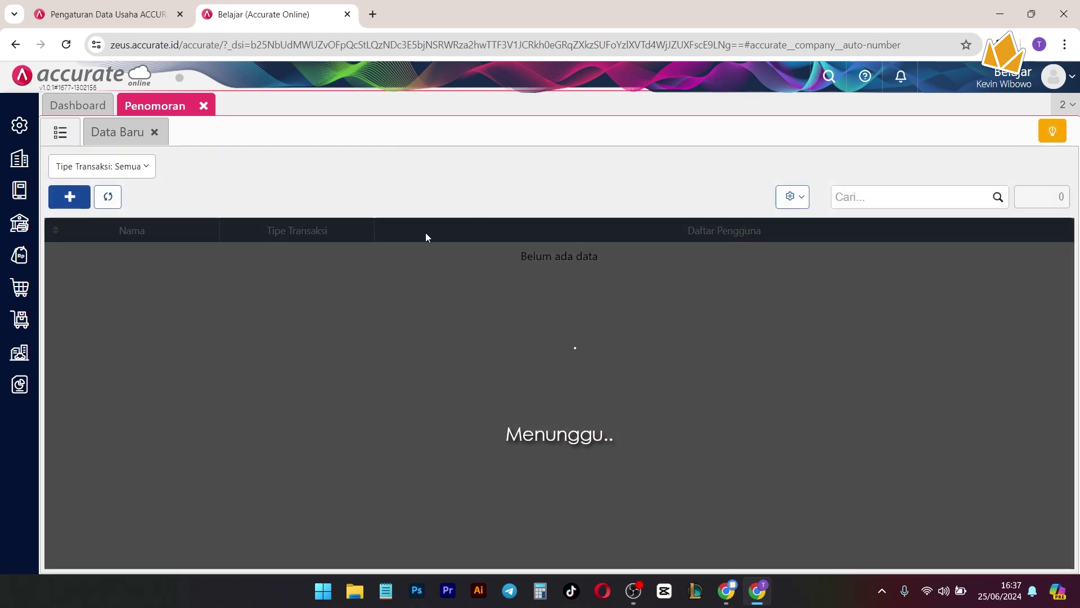
scroll(390, 270, down, 10)
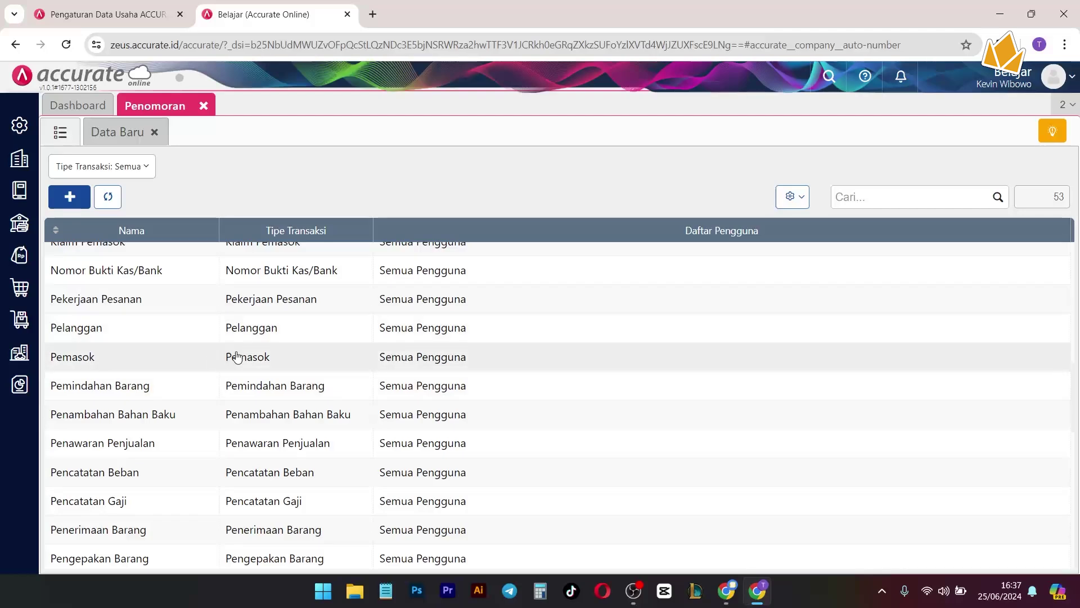
scroll(315, 405, up, 3)
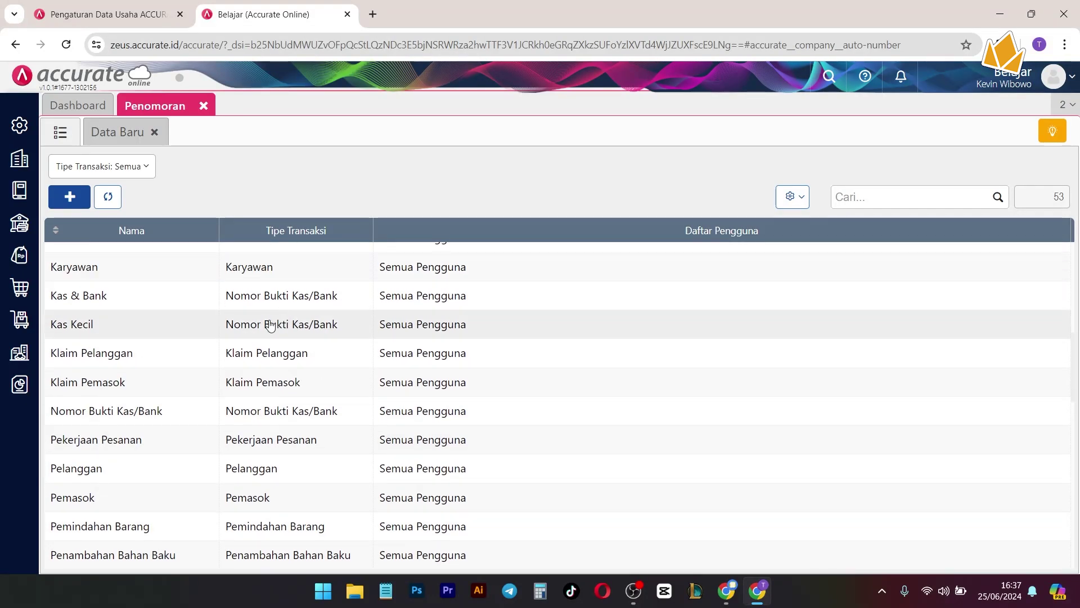
scroll(345, 366, down, 5)
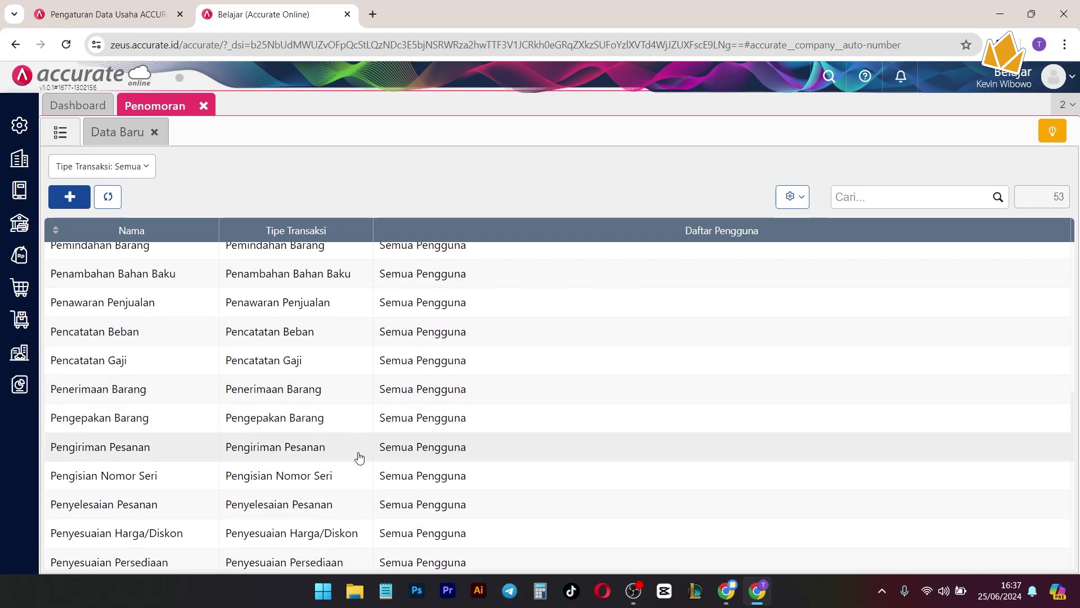
scroll(365, 466, up, 8)
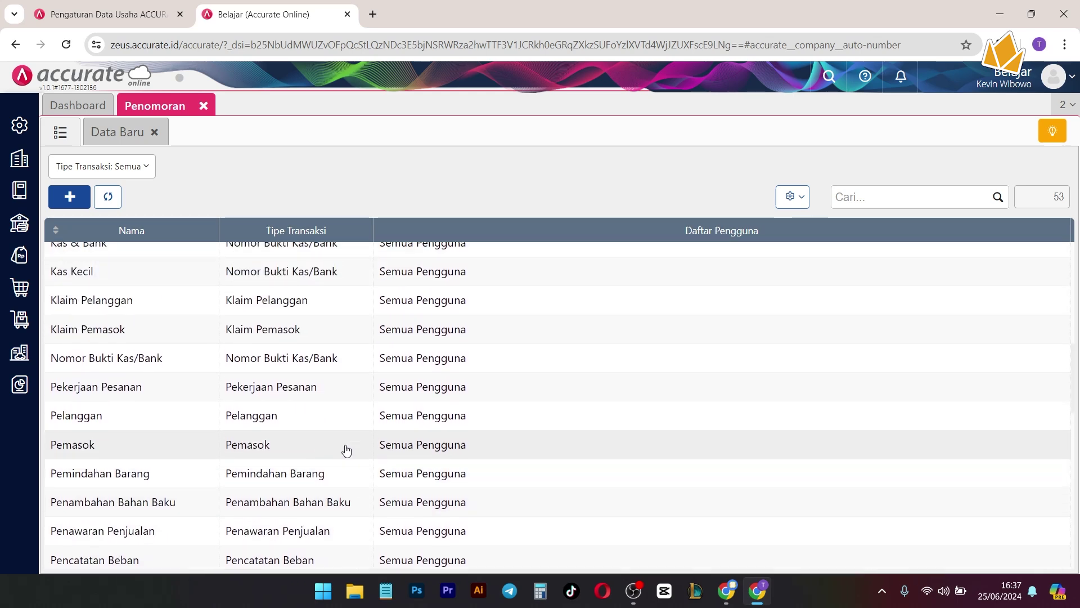
scroll(314, 430, up, 3)
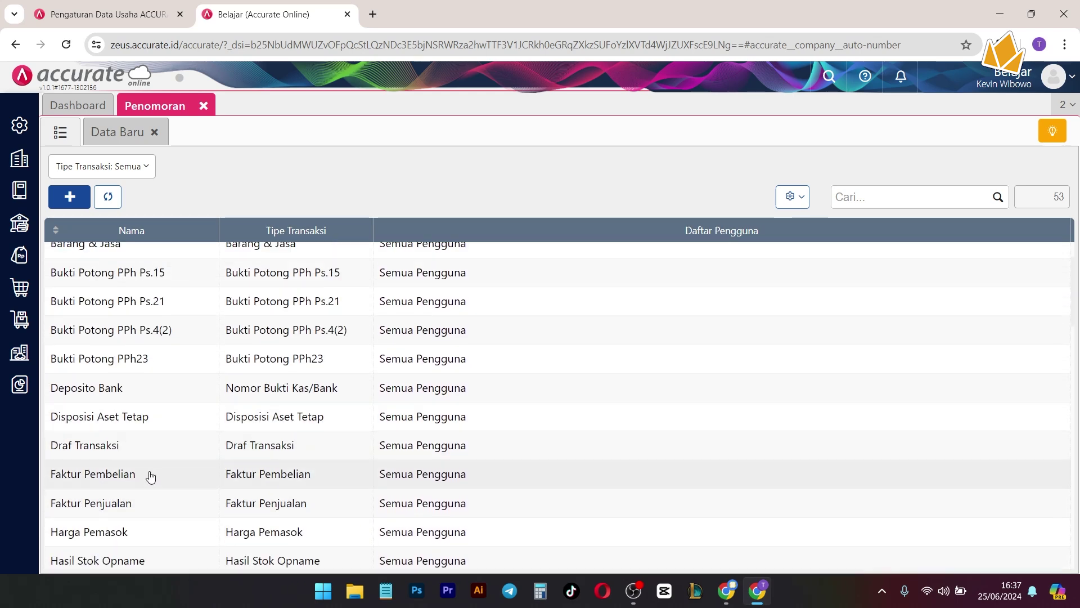
Open the Faktur Penjualan numbering record and examine its Tipe Penomoran reset options.
click(93, 503)
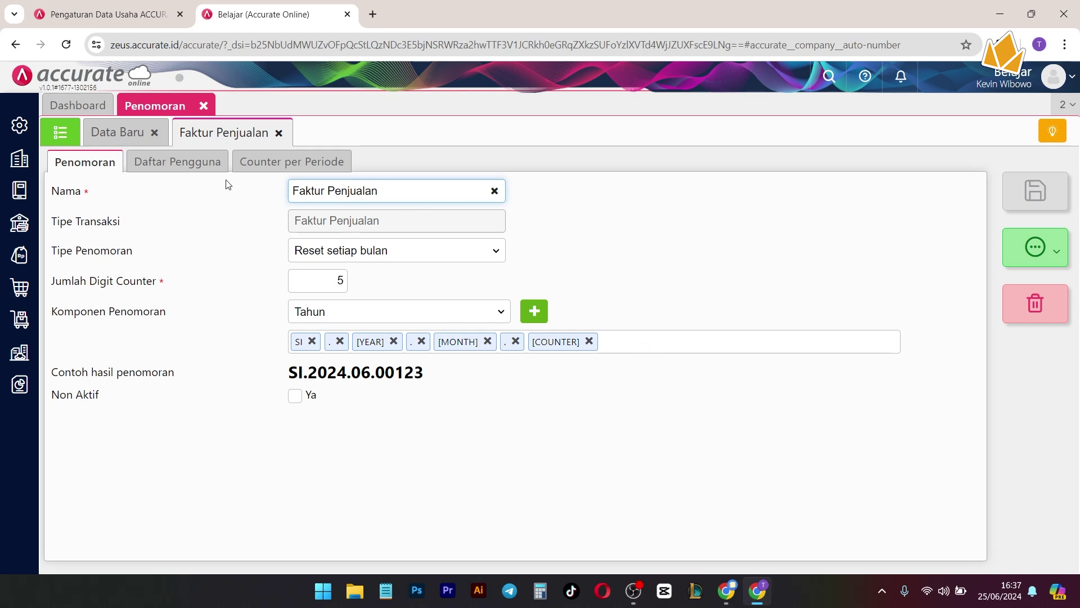
click(501, 255)
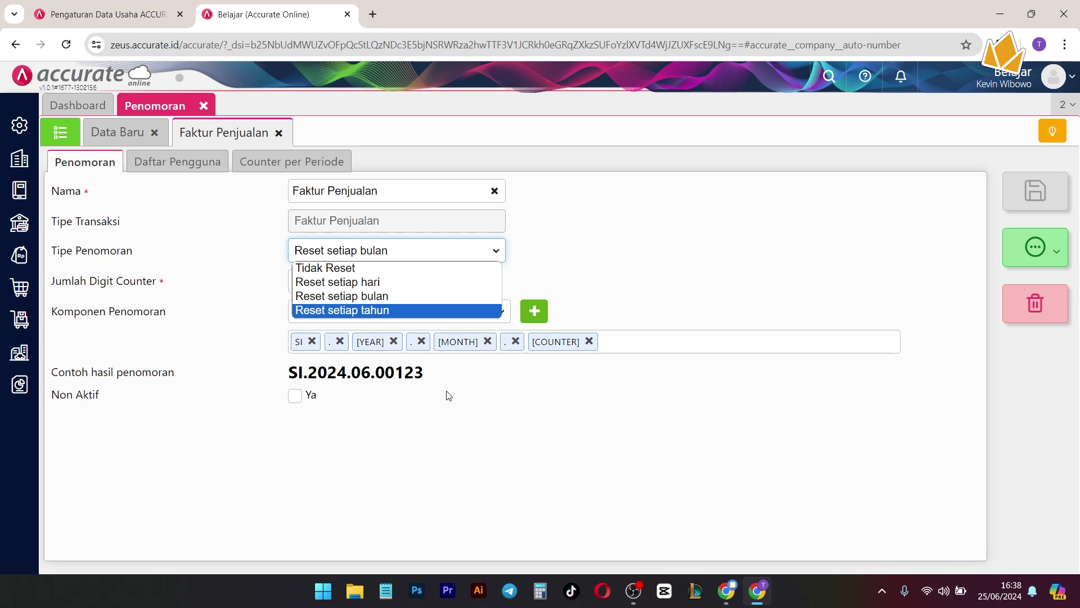
click(482, 249)
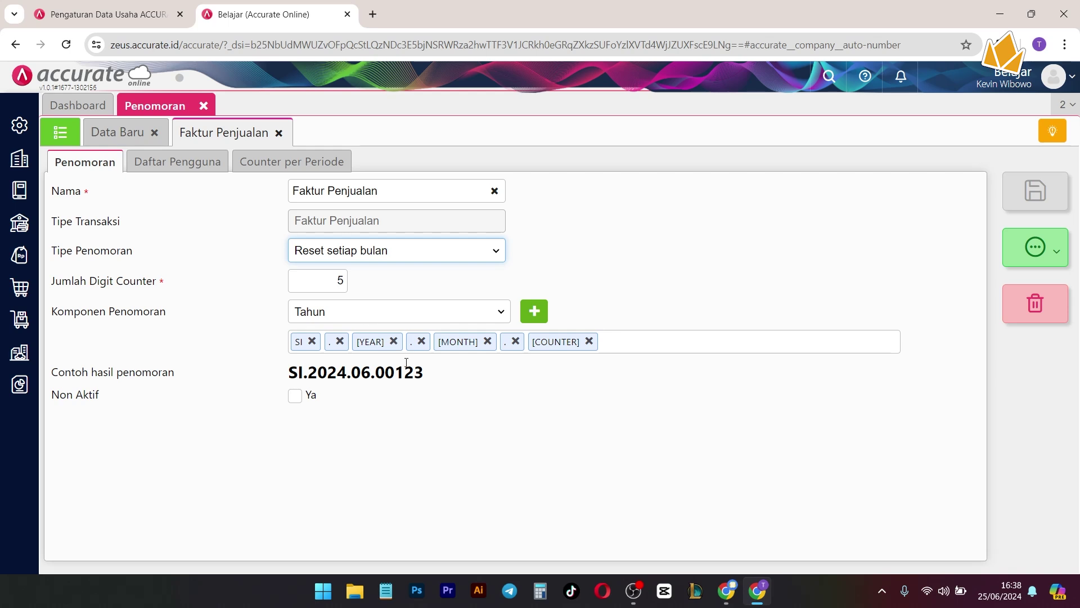
Try a Jumlah Digit Counter of 3 and of 6 for the Faktur Penjualan numbering.
double_click(339, 280)
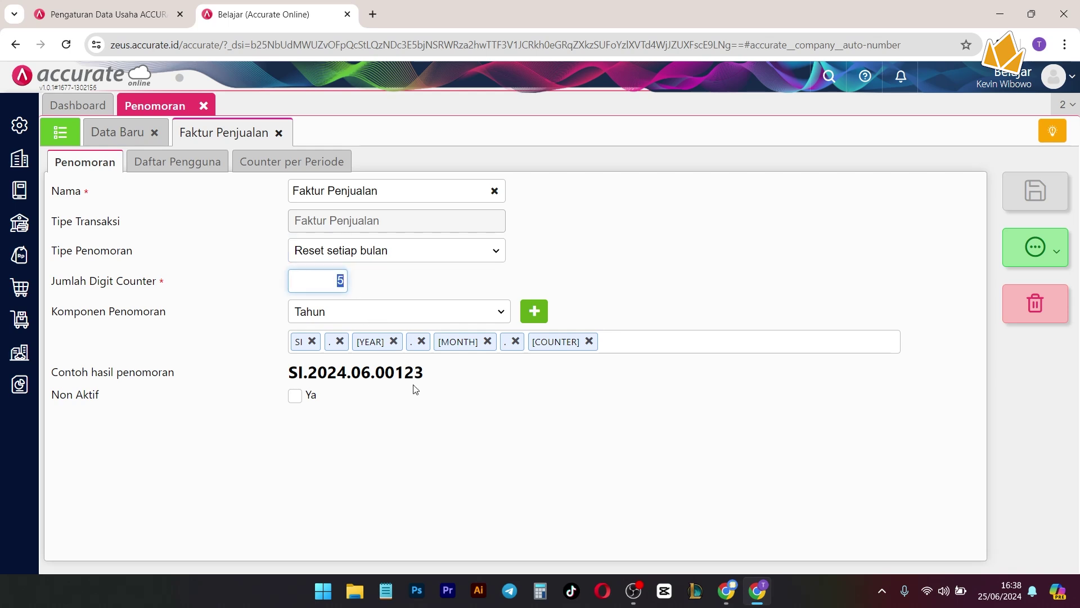
text(3)
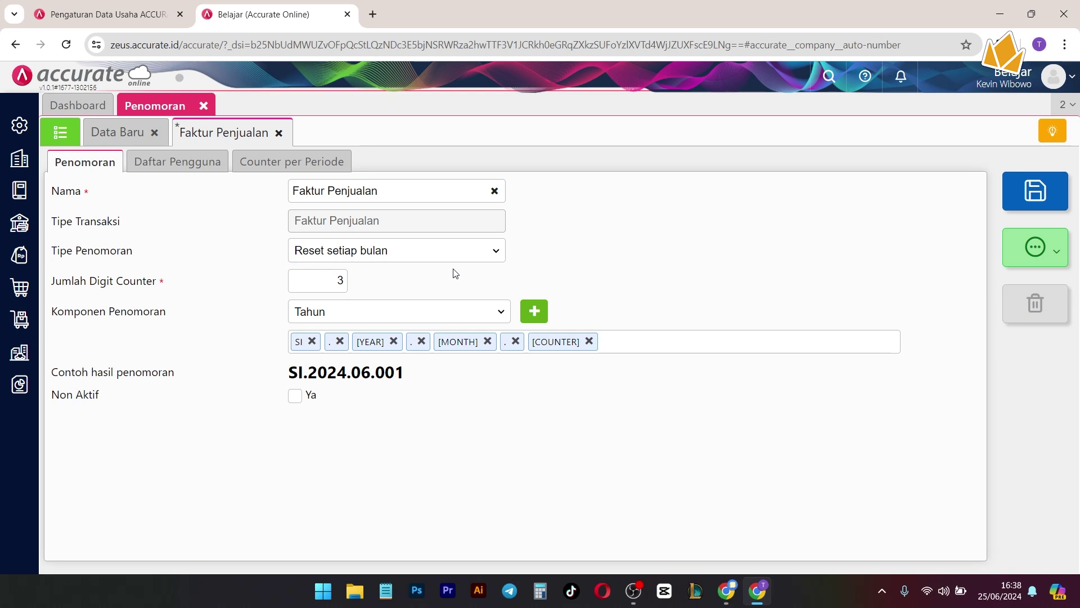
double_click(340, 280)
text(6)
click(393, 282)
Examine the Komponen Penomoran options, from Tahun and Bulan to Counter and Teks Pemisah.
click(475, 313)
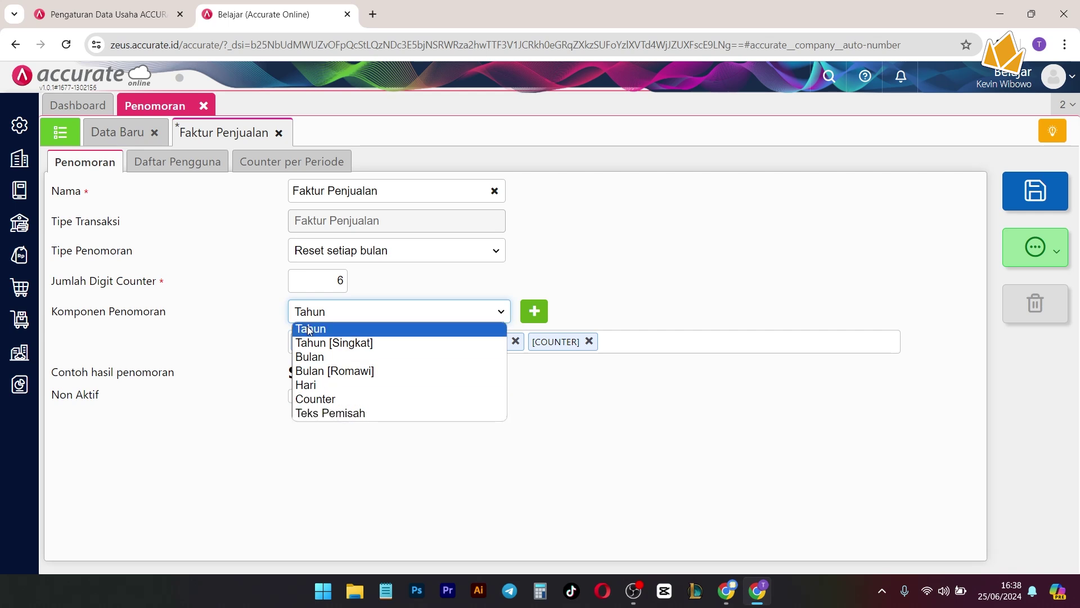
click(542, 380)
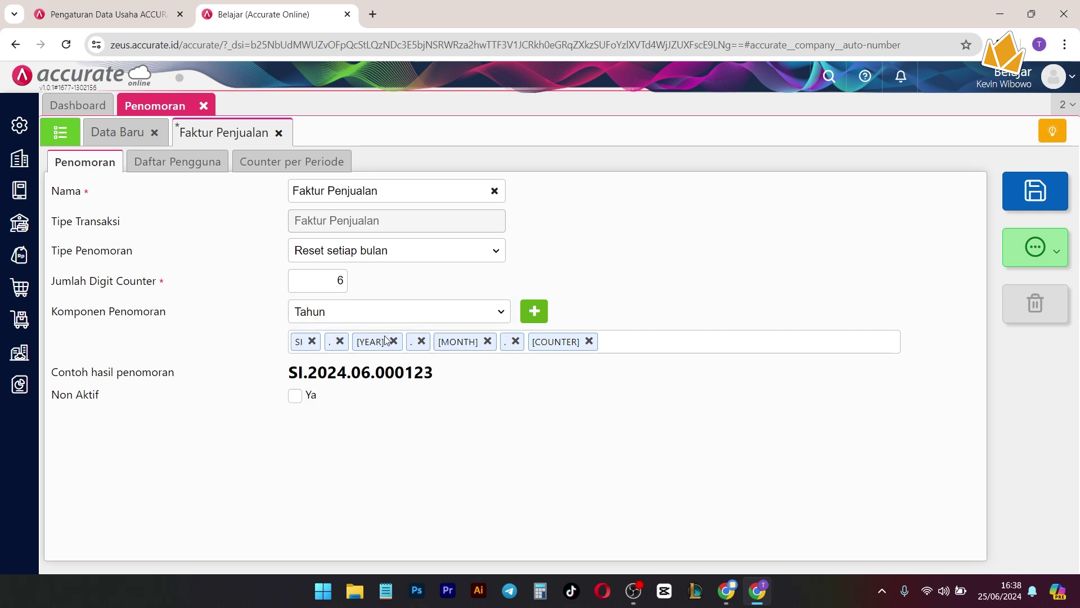
click(426, 316)
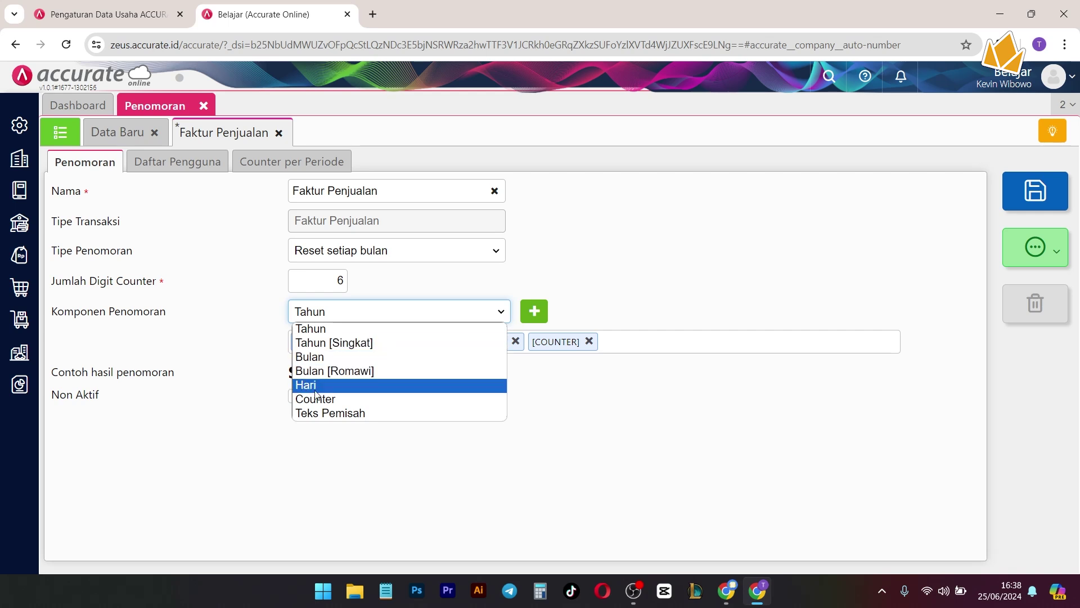
click(615, 410)
click(442, 315)
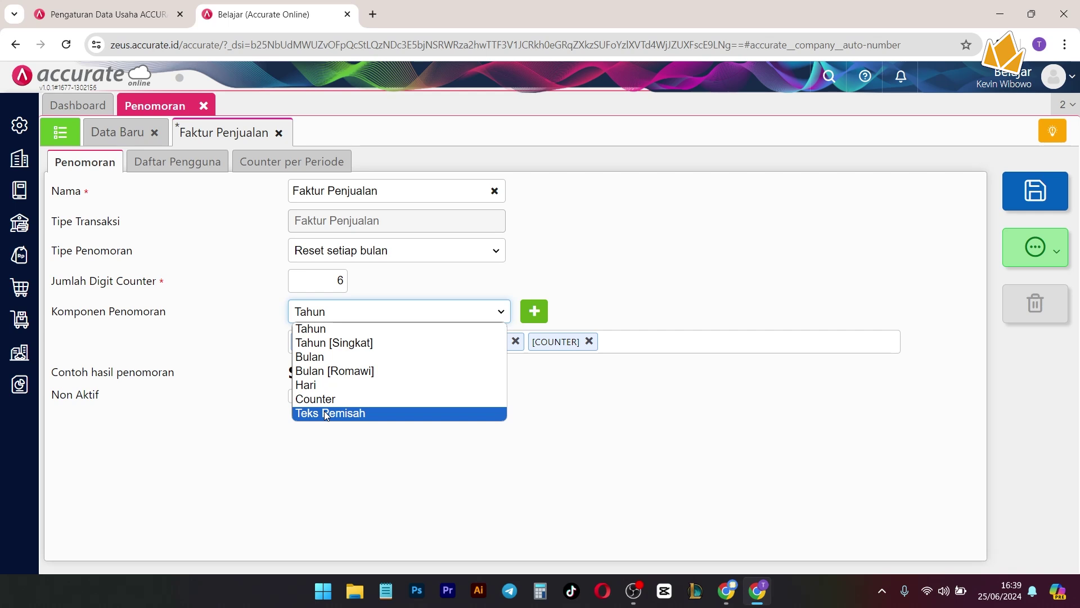
click(344, 426)
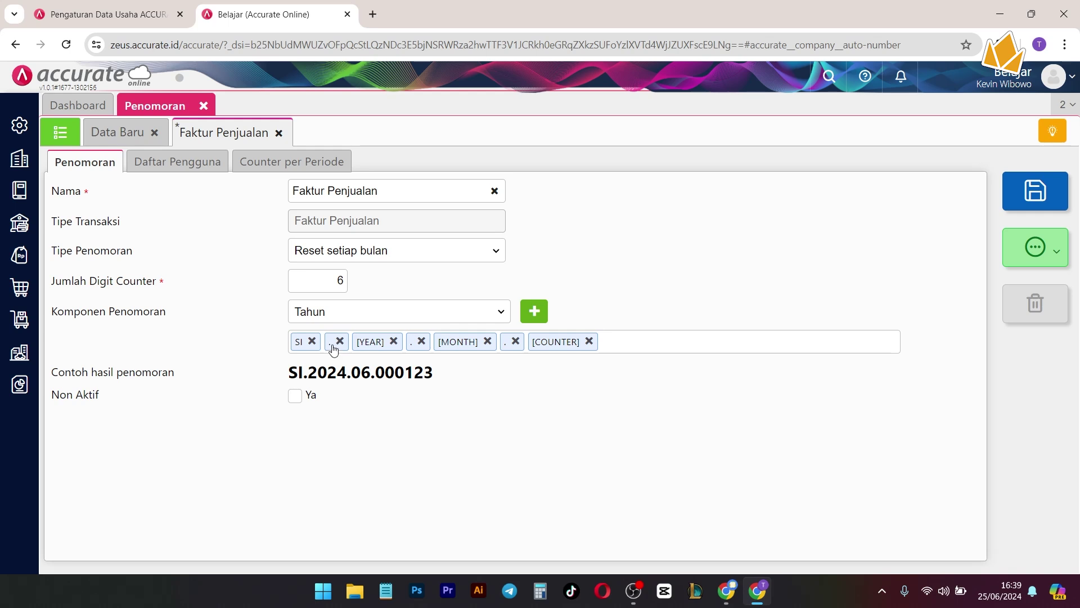
Close the Faktur Penjualan numbering record and discard its changes.
double_click(305, 373)
click(283, 135)
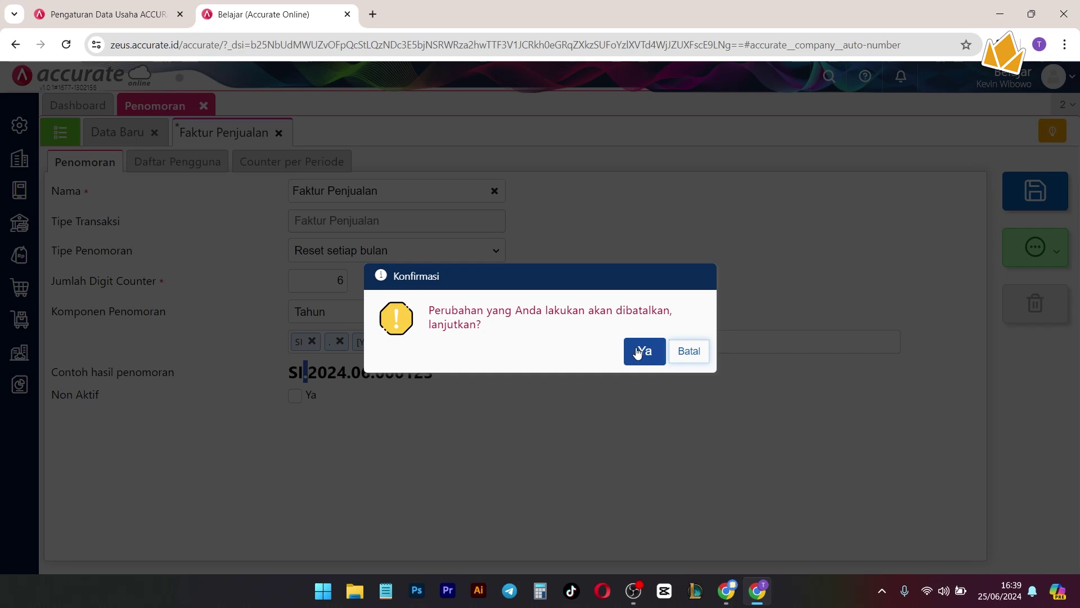
click(637, 353)
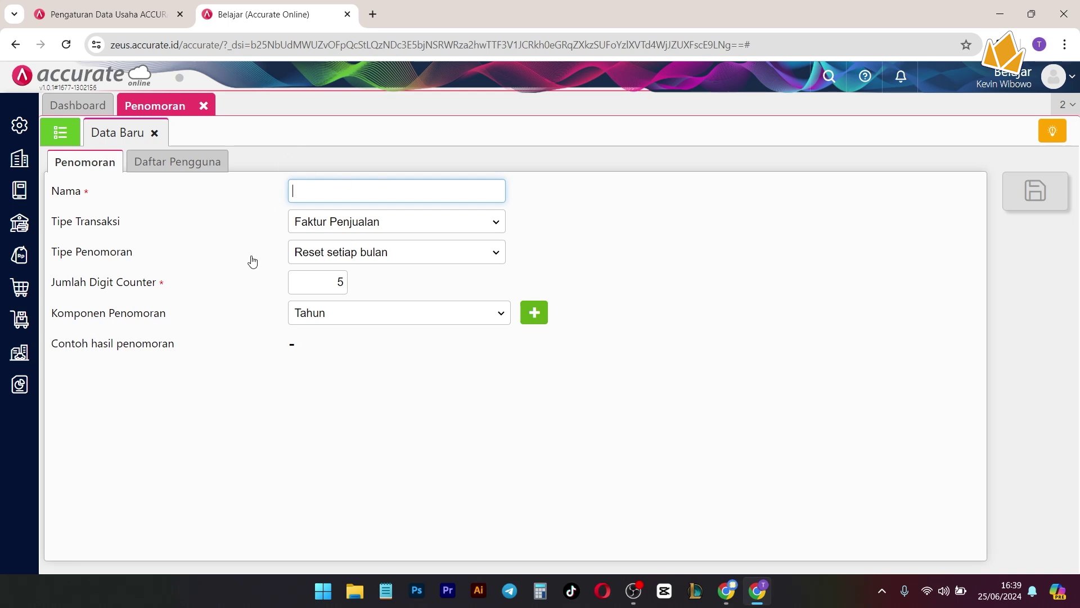
Open a new Faktur Penjualan form from Penjualan, check its No Faktur numbering choices, and close the form.
mouse_move(19, 255)
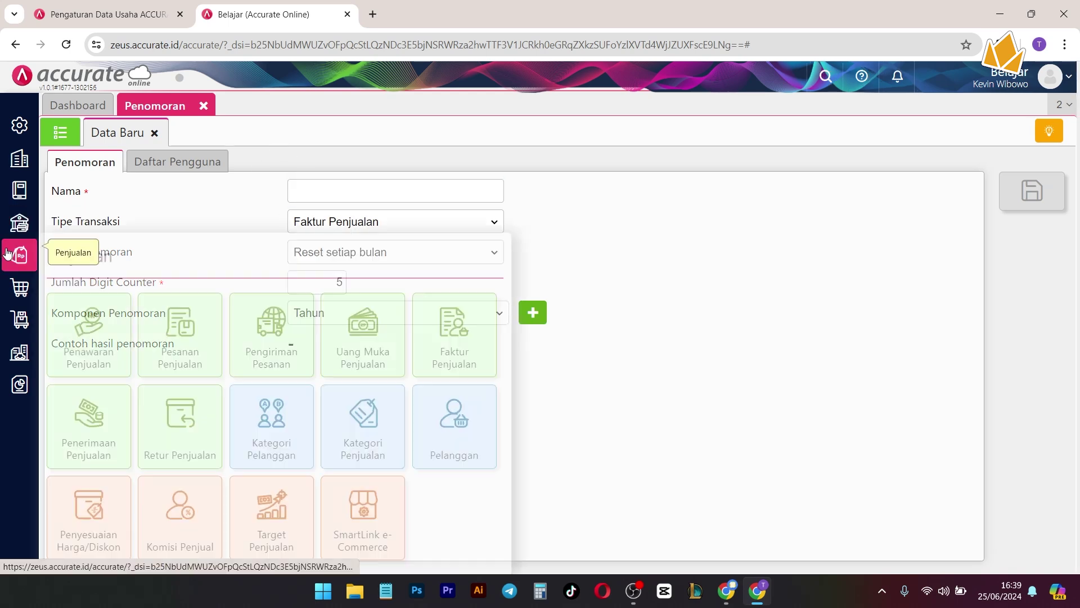
click(483, 341)
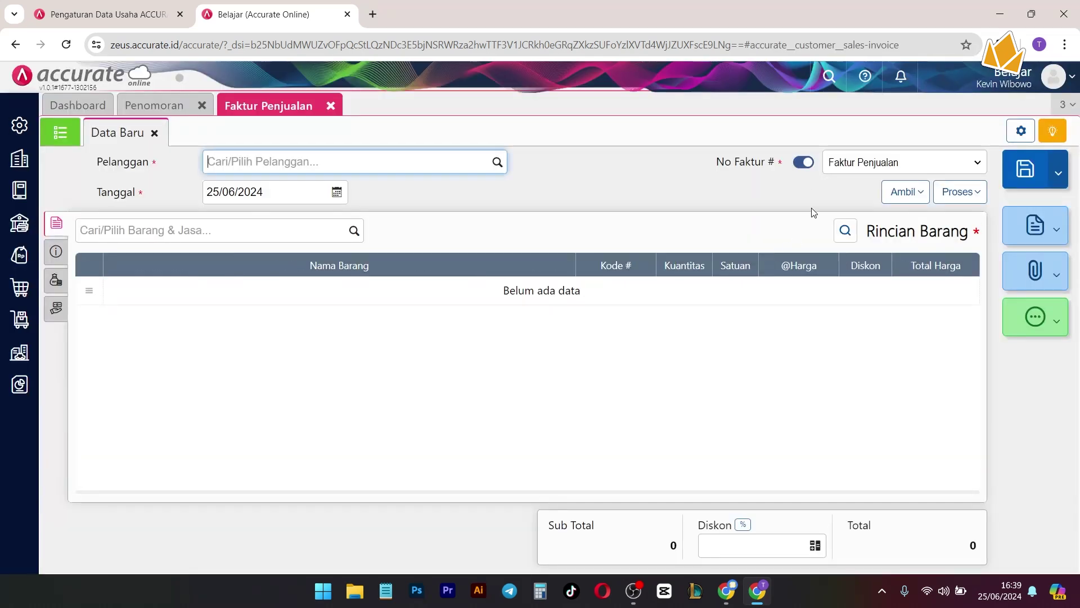
click(947, 163)
click(875, 180)
click(967, 169)
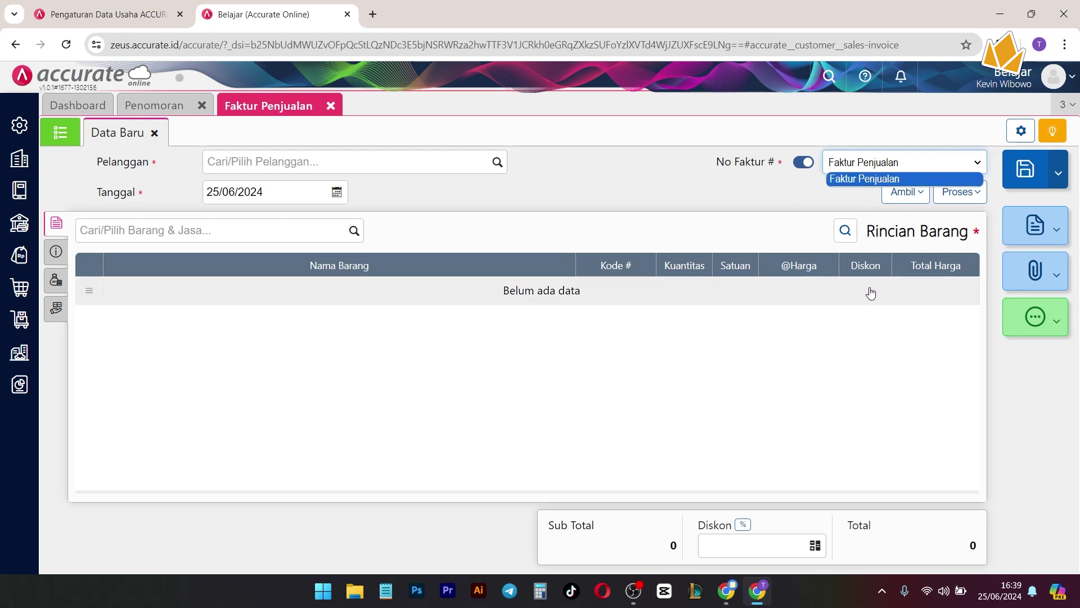
click(682, 203)
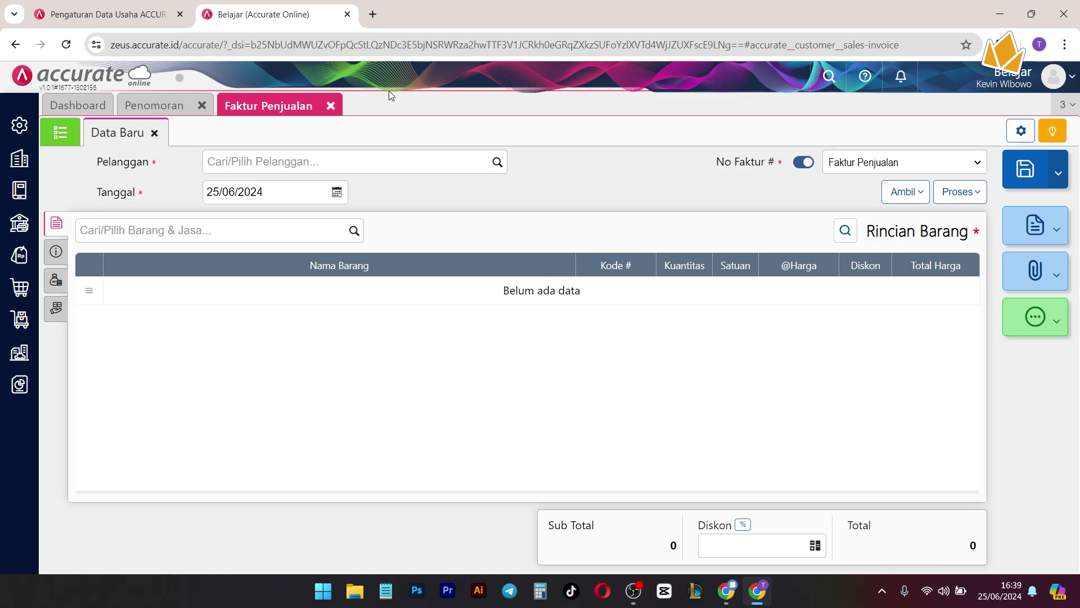
click(331, 105)
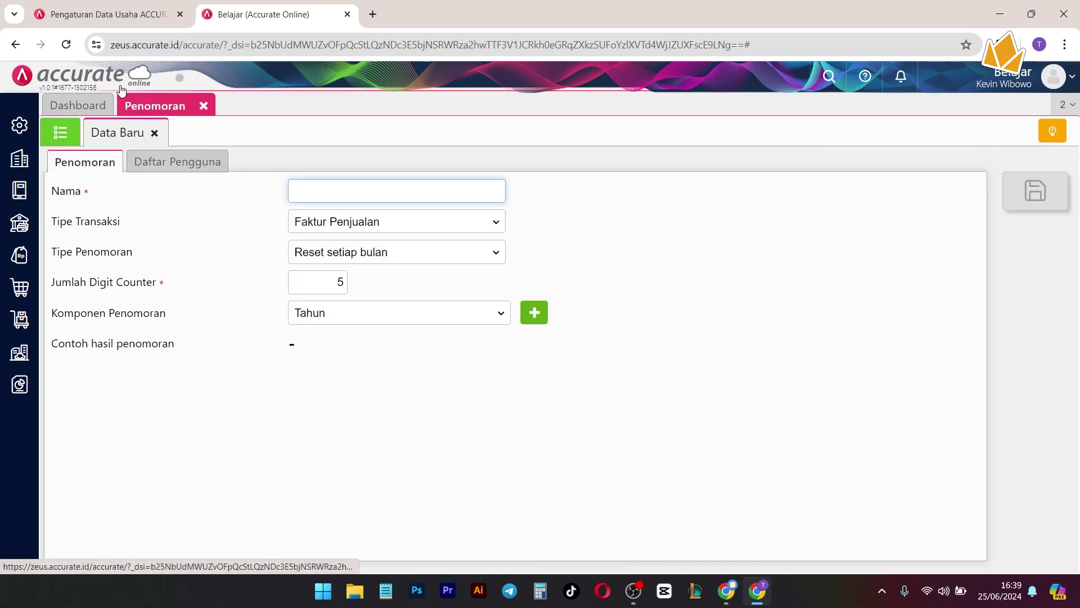
Close Penomoran, open Desain Cetakan from Pengaturan, look through its list of print designs, and return to the Data Baru form.
click(203, 106)
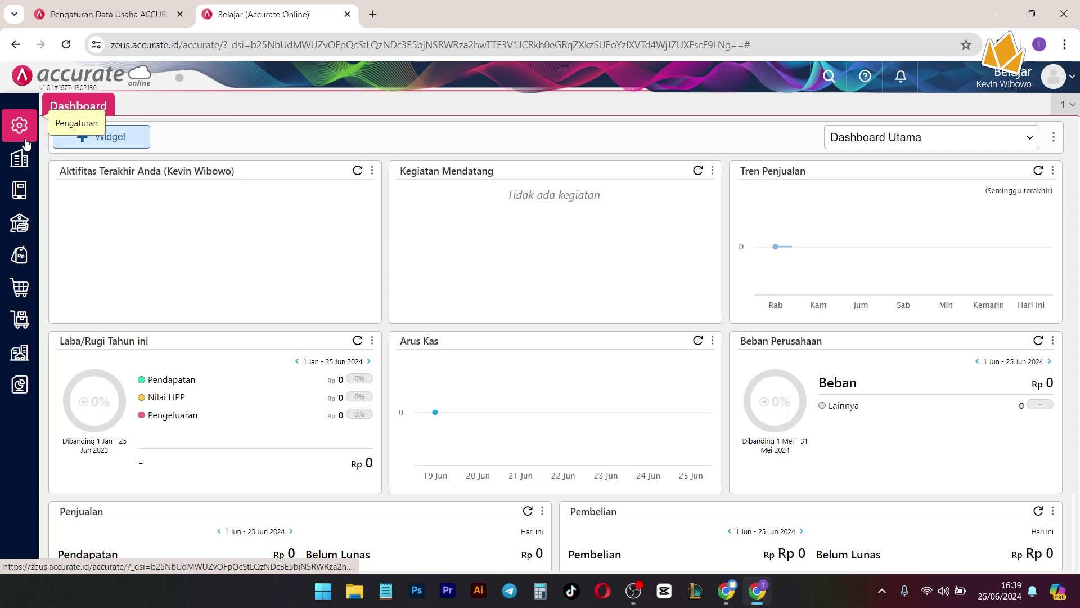
click(19, 125)
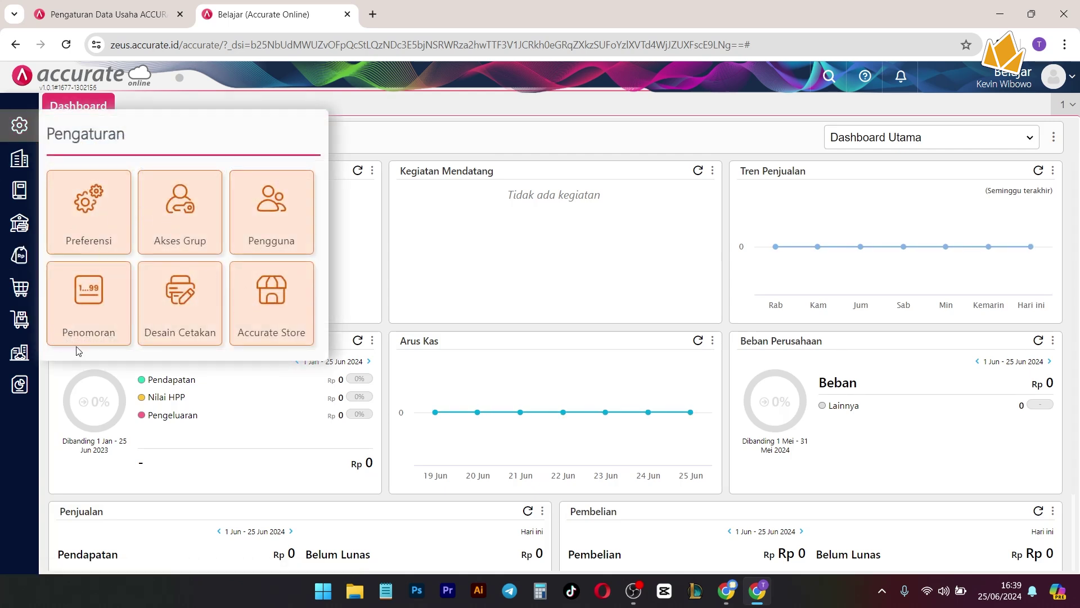
click(186, 306)
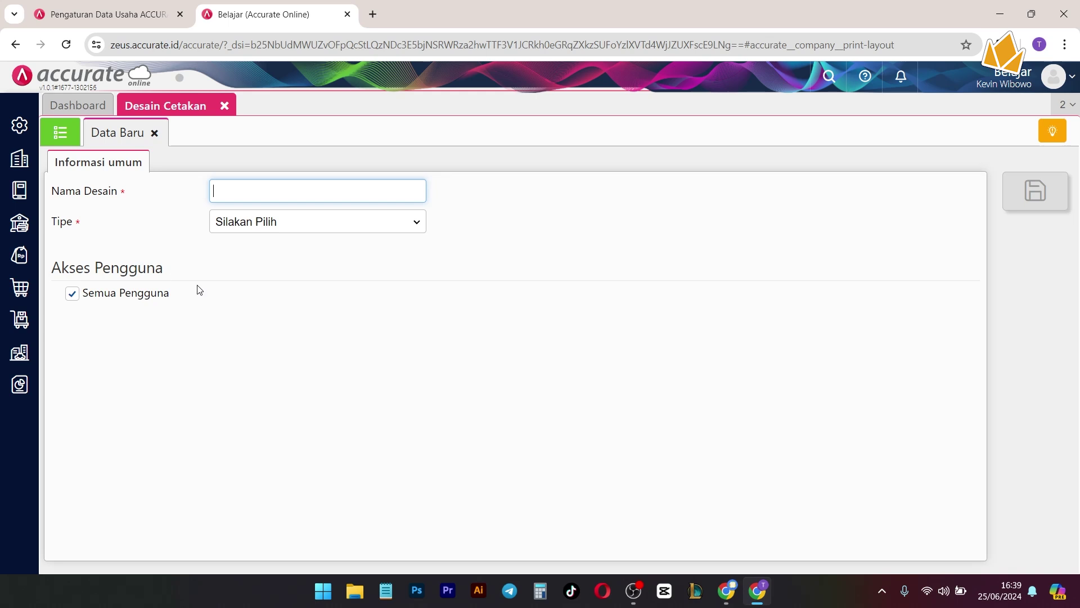
click(69, 130)
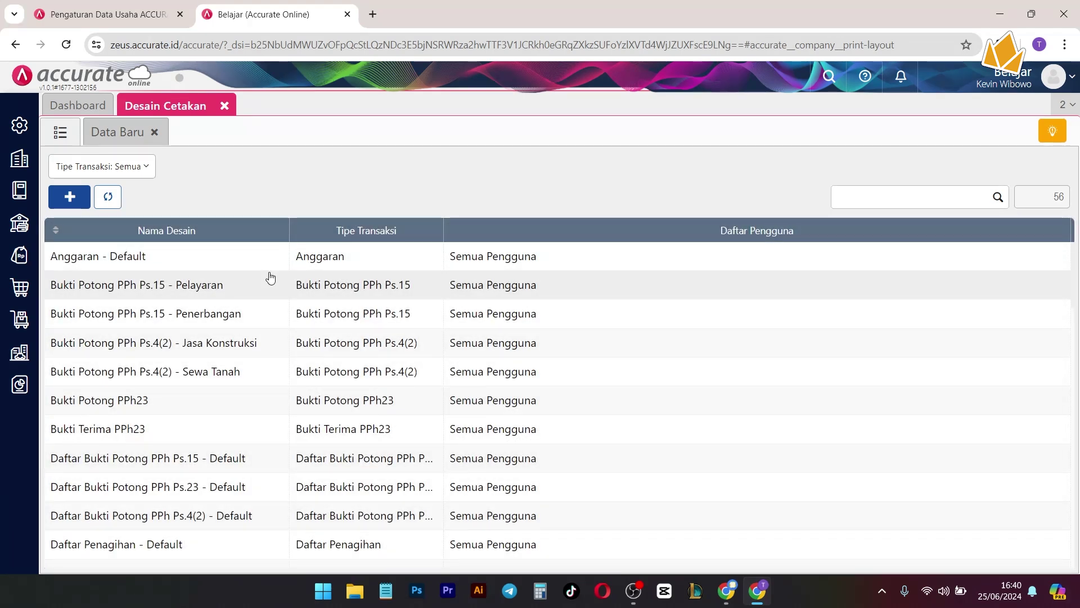
scroll(270, 277, down, 6)
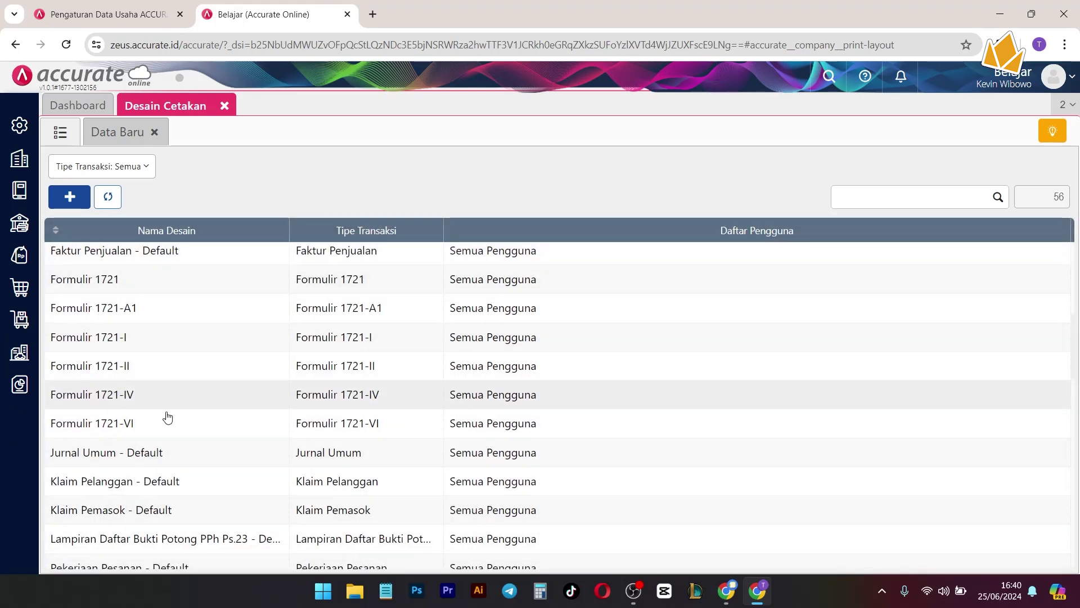
click(122, 135)
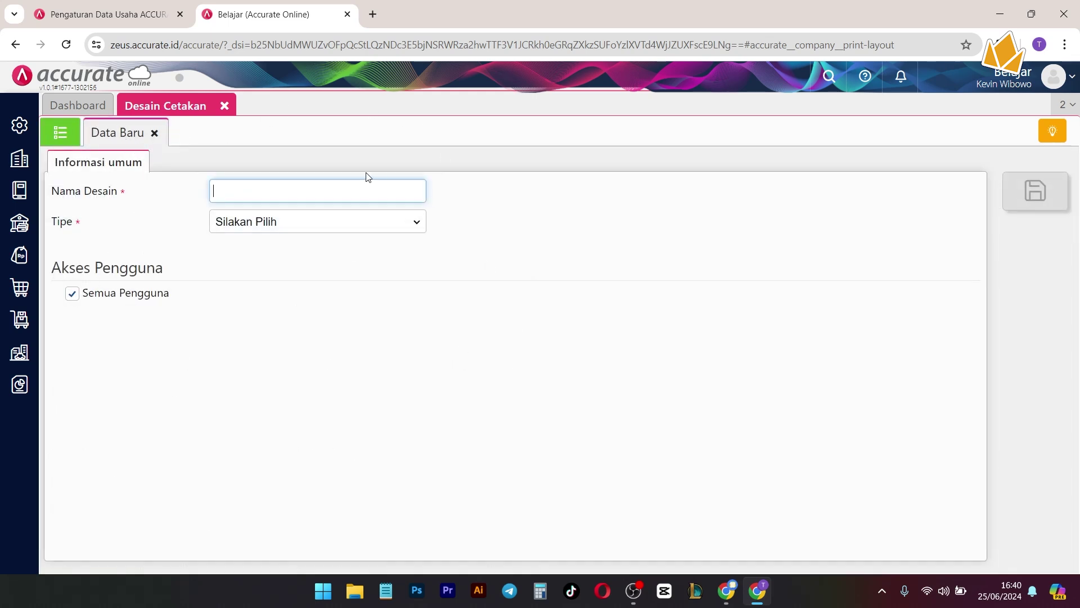
Open Accurate Store from Pengaturan and filter its application catalogue to the Add-on category.
click(19, 125)
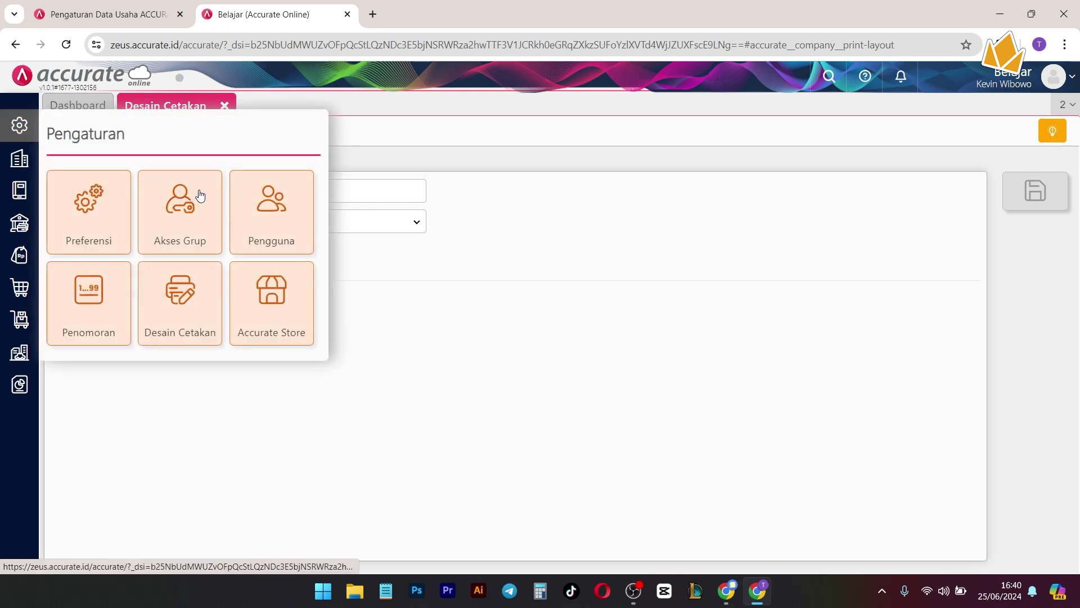
click(299, 301)
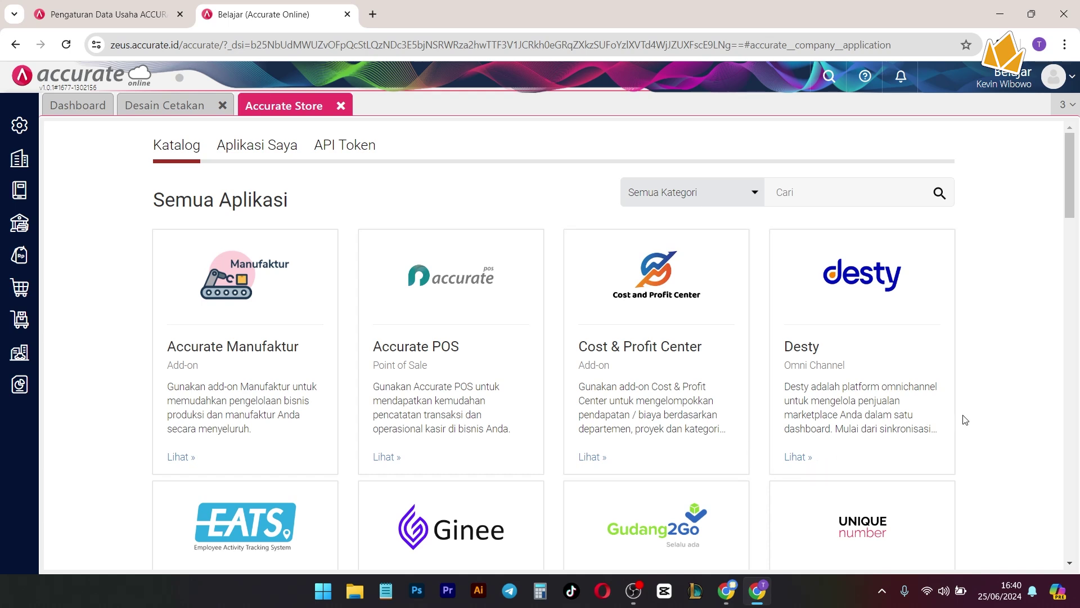
click(727, 190)
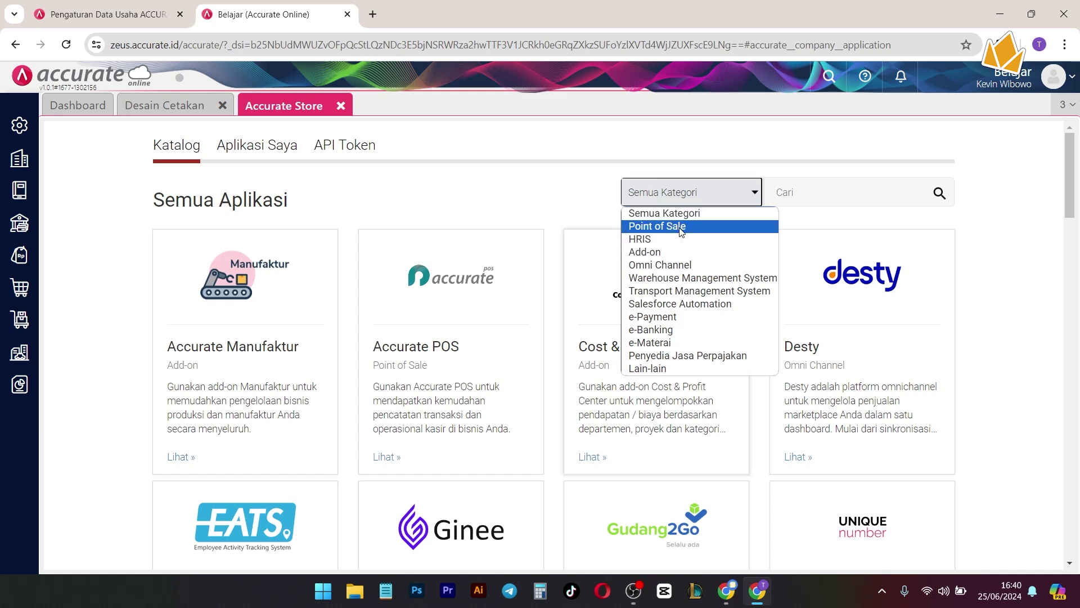
click(661, 251)
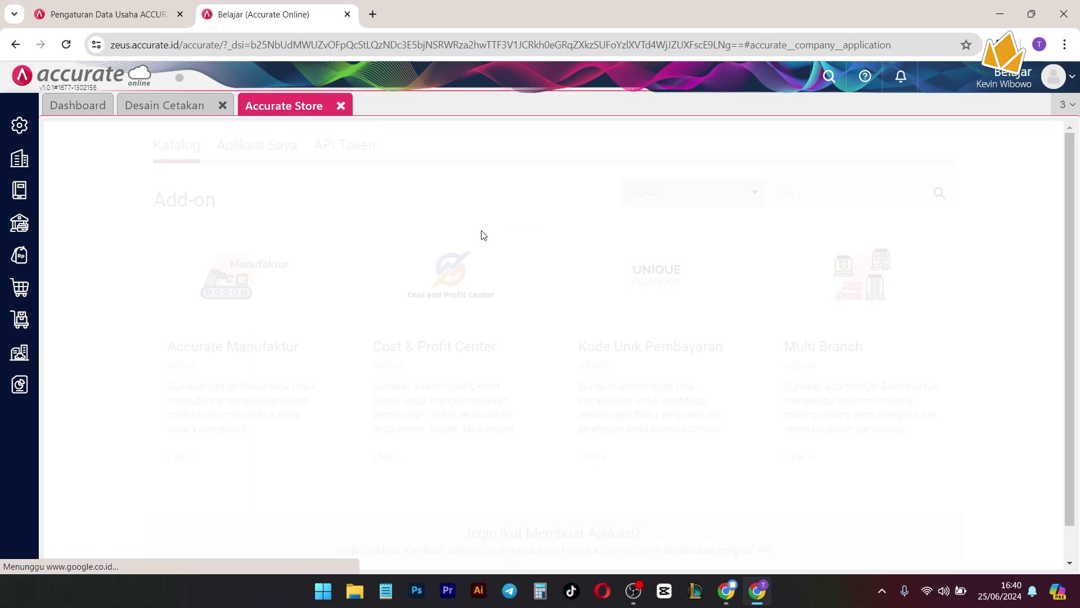
Check the available application categories and set the catalogue filter back to Semua Kategori.
click(699, 195)
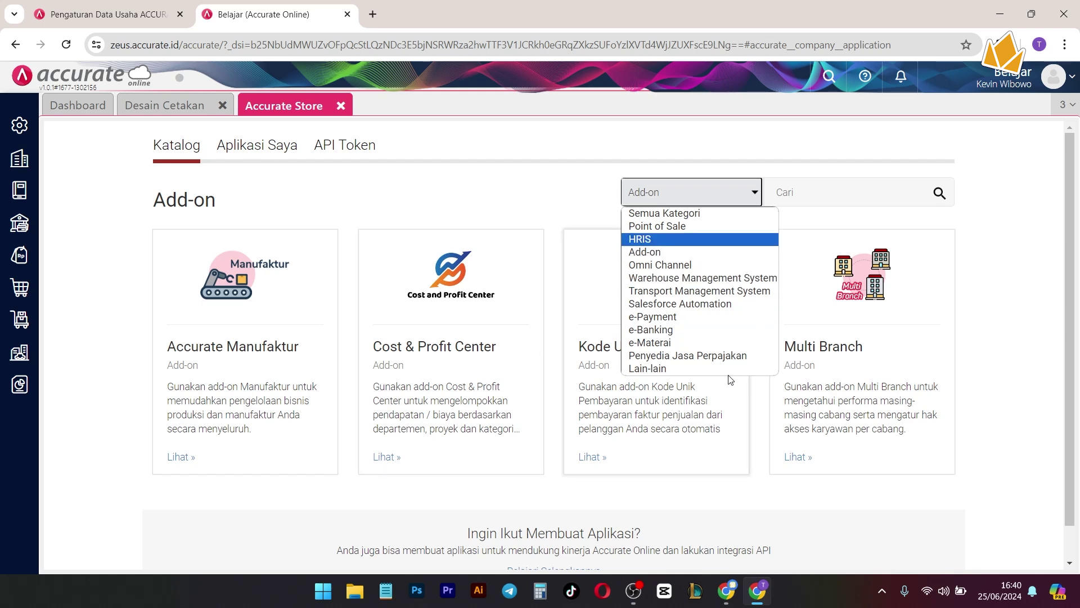
click(608, 197)
click(692, 191)
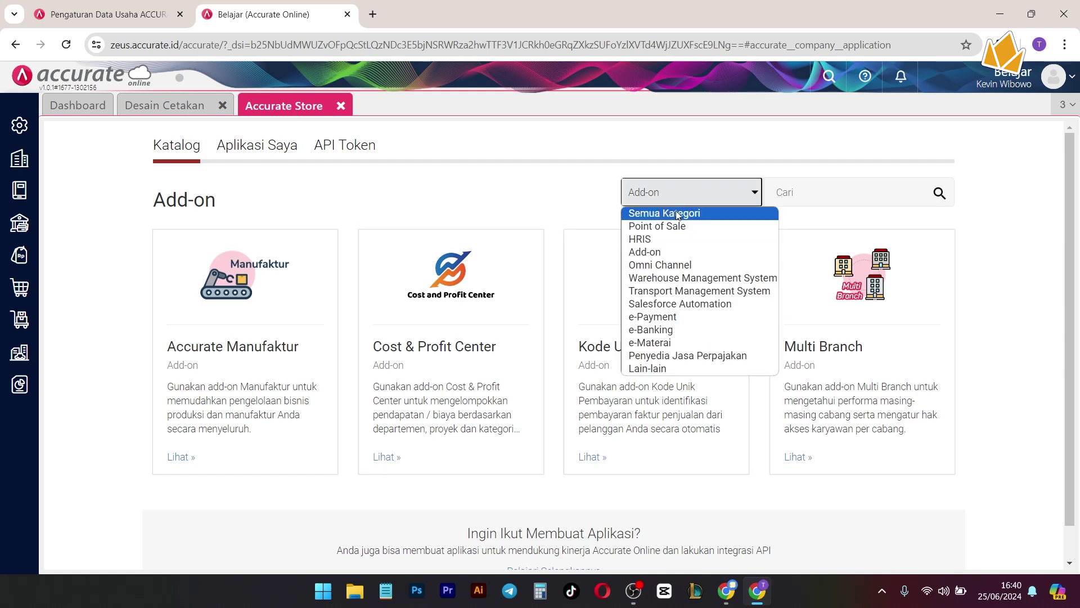
click(673, 210)
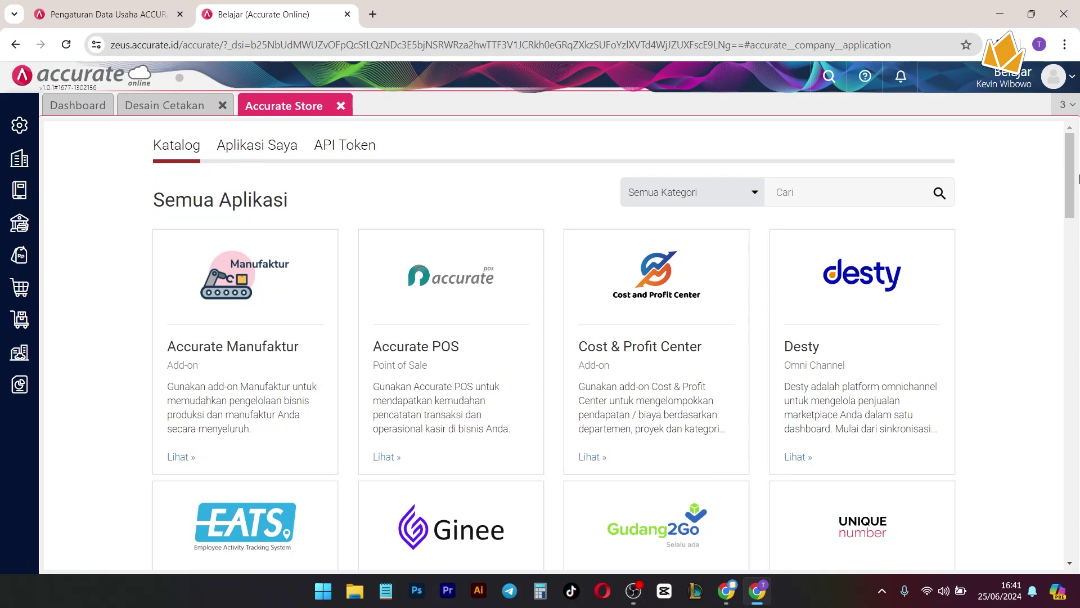
Open the Desty application from the catalogue and highlight its Biaya Integrasi heading, monthly price and free trial note.
mouse_move(1071, 194)
mouse_down()
mouse_move(1069, 322)
mouse_move(1038, 396)
mouse_move(1063, 541)
mouse_move(1067, 182)
mouse_up()
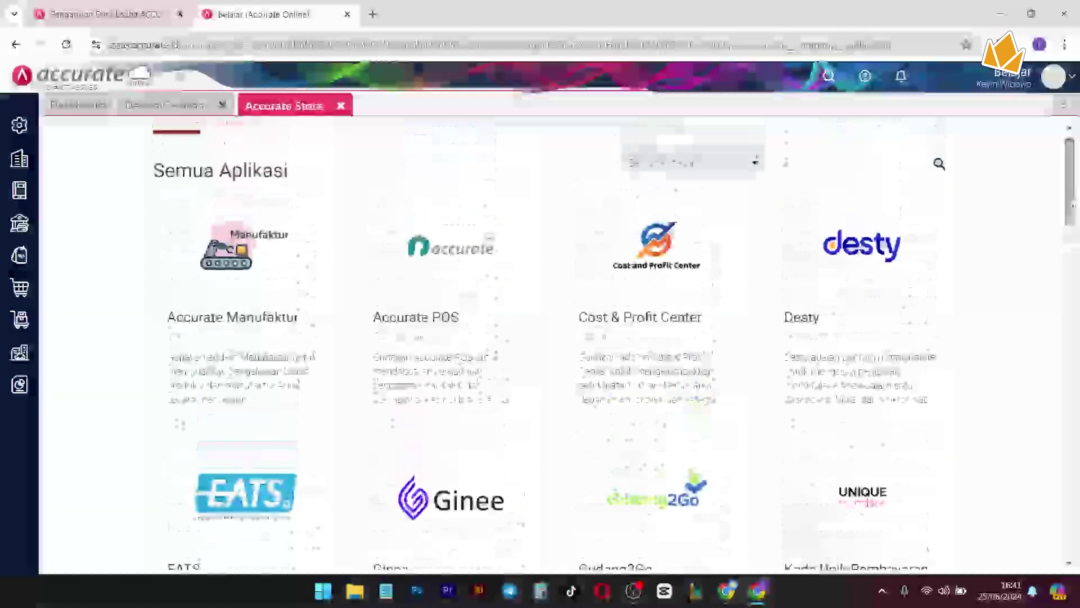
scroll(905, 329, down, 3)
scroll(905, 329, up, 1)
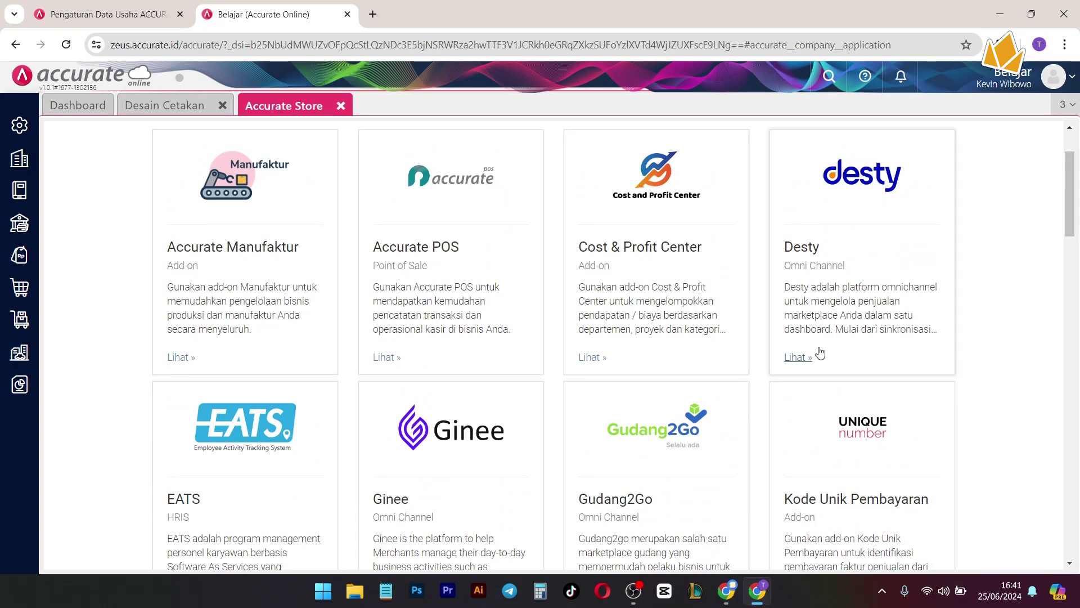
click(815, 252)
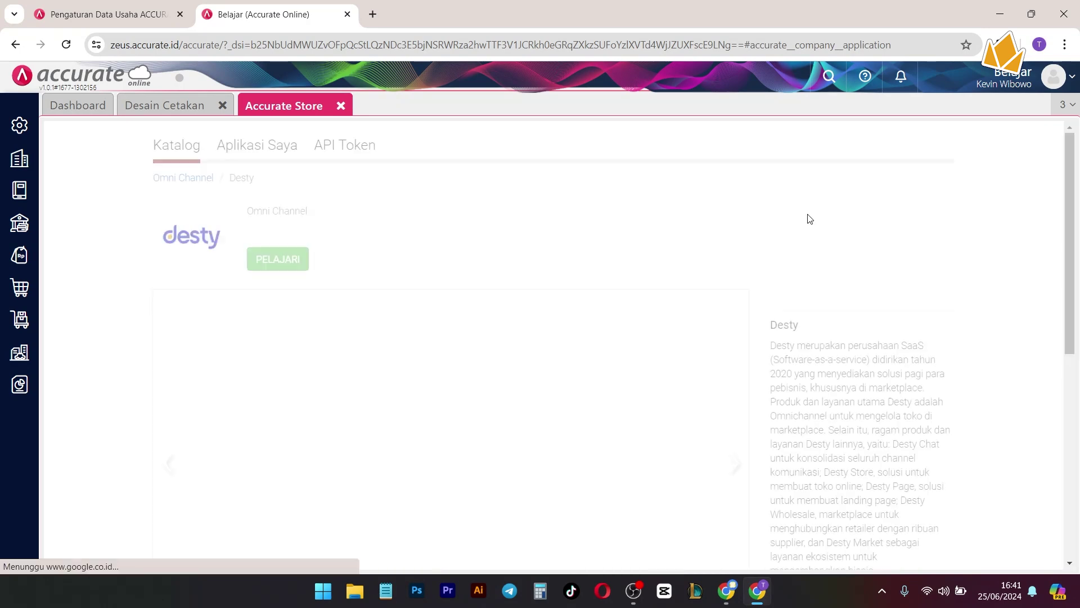
scroll(881, 353, down, 5)
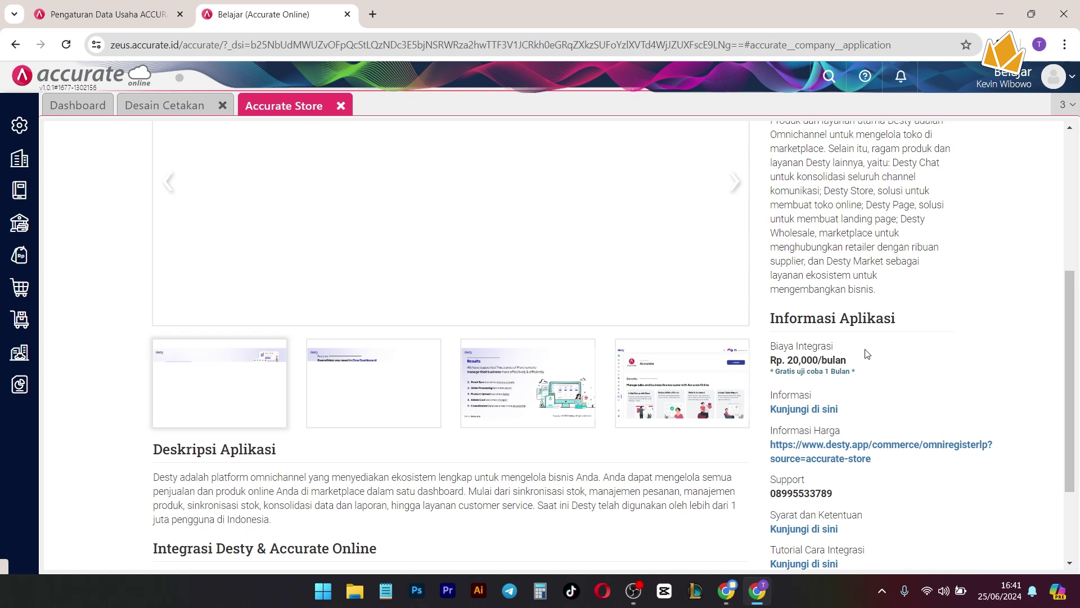
drag(867, 352, 769, 353)
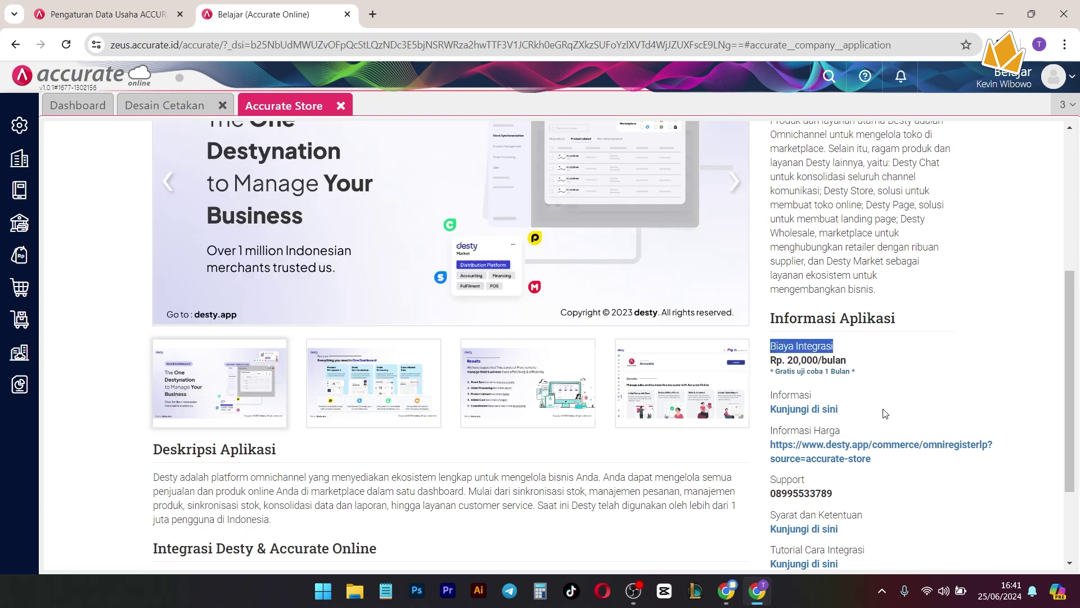
drag(789, 359, 857, 387)
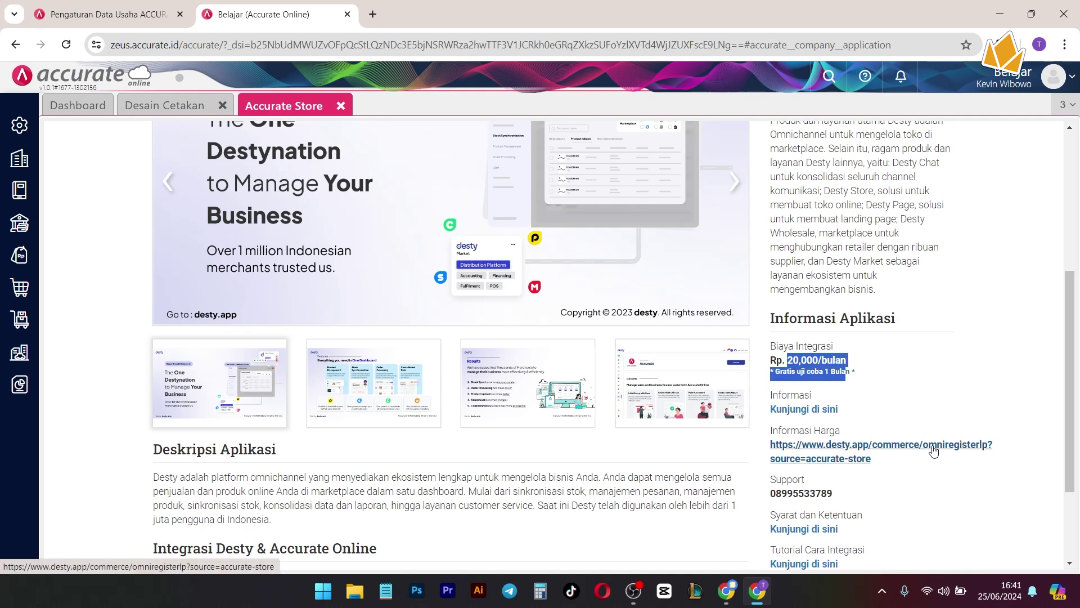
Examine the Desty page from Informasi Developer through Informasi Aplikasi to Deskripsi Aplikasi, clearing the text highlight.
scroll(771, 306, up, 3)
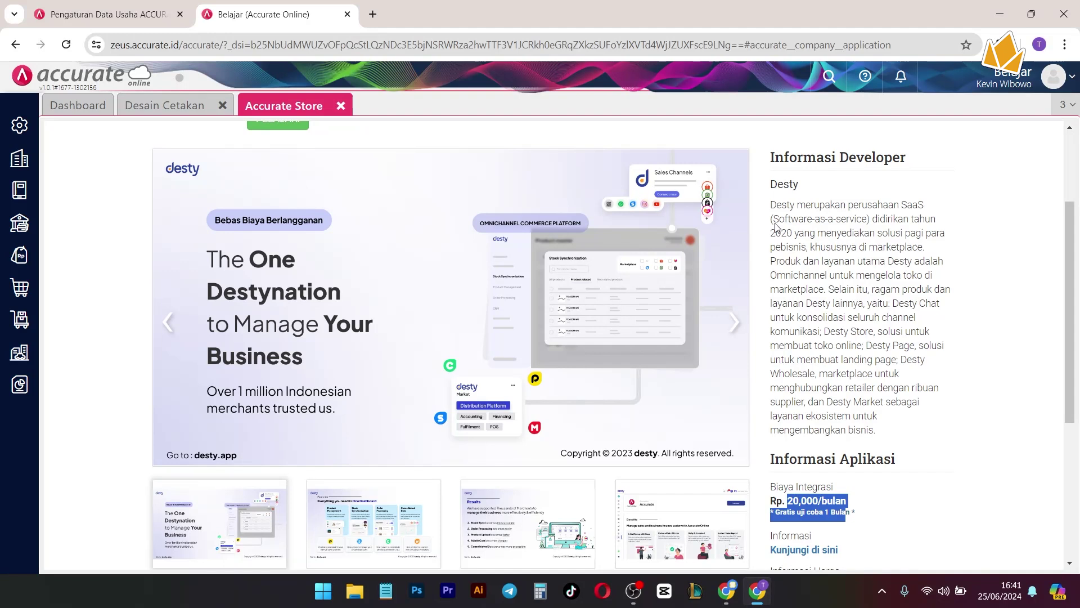
scroll(911, 450, up, 2)
scroll(855, 489, down, 2)
scroll(900, 484, down, 2)
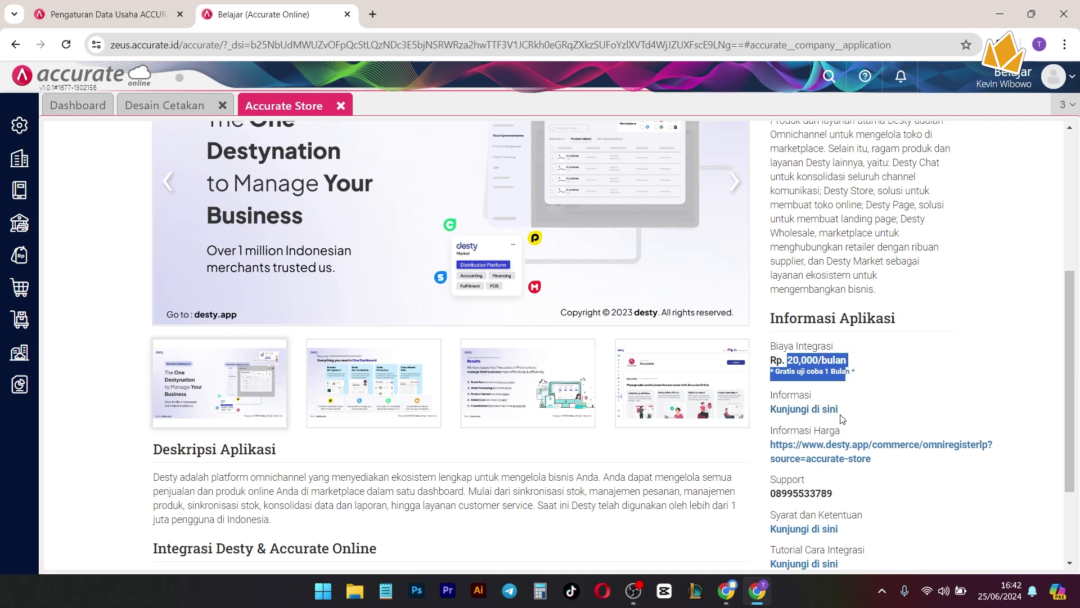
click(821, 363)
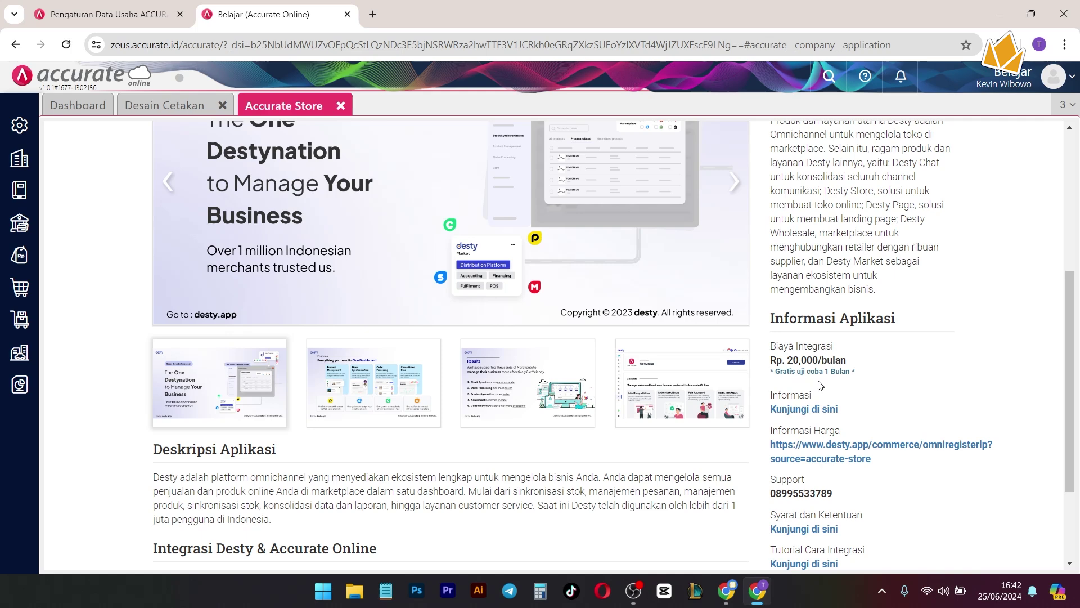
scroll(563, 338, up, 5)
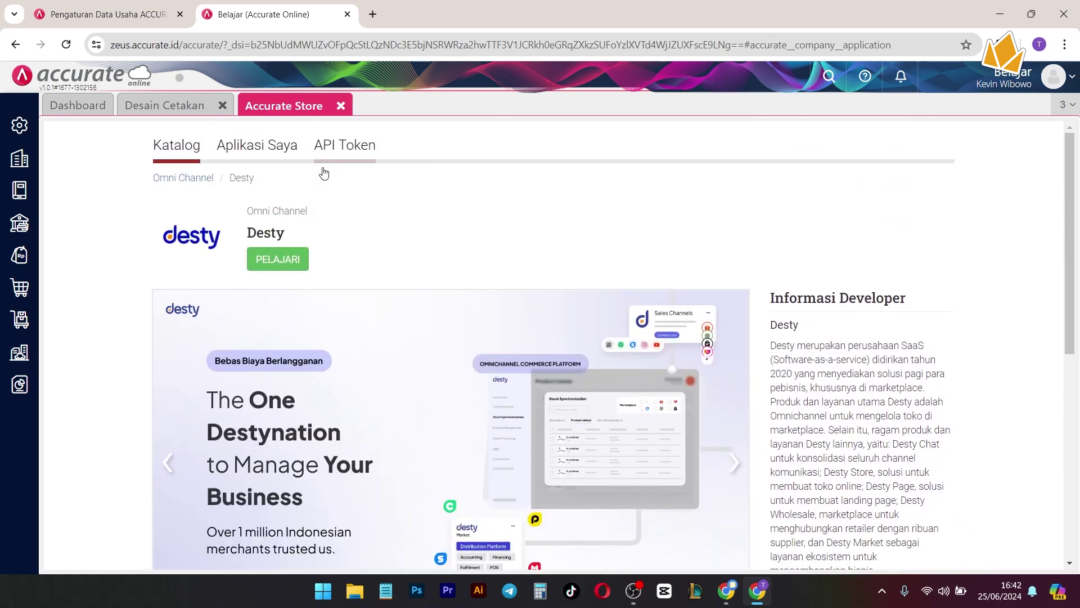
scroll(341, 309, down, 7)
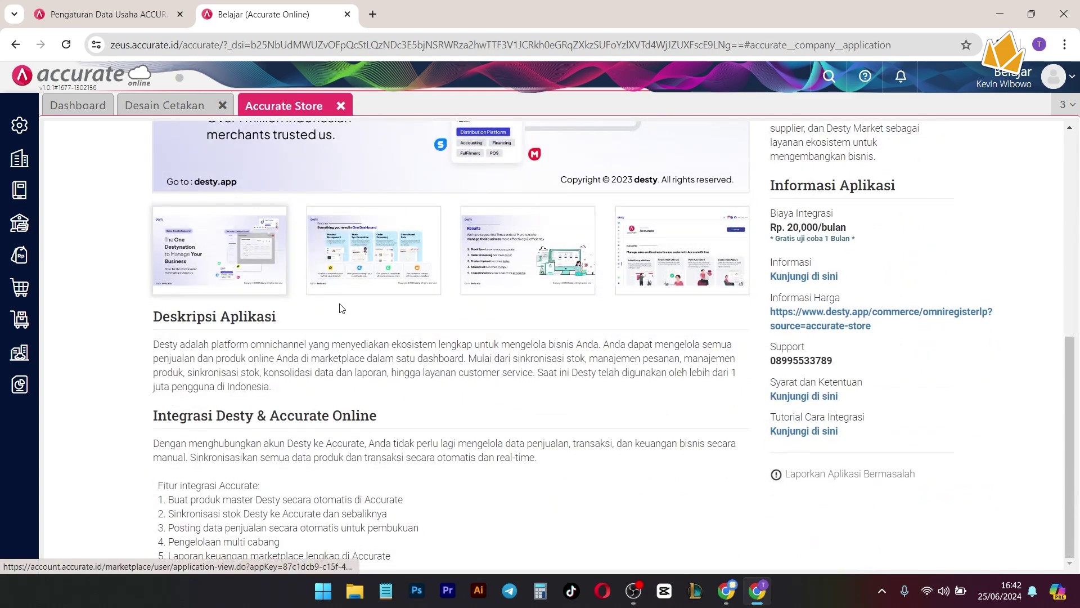
scroll(341, 312, up, 6)
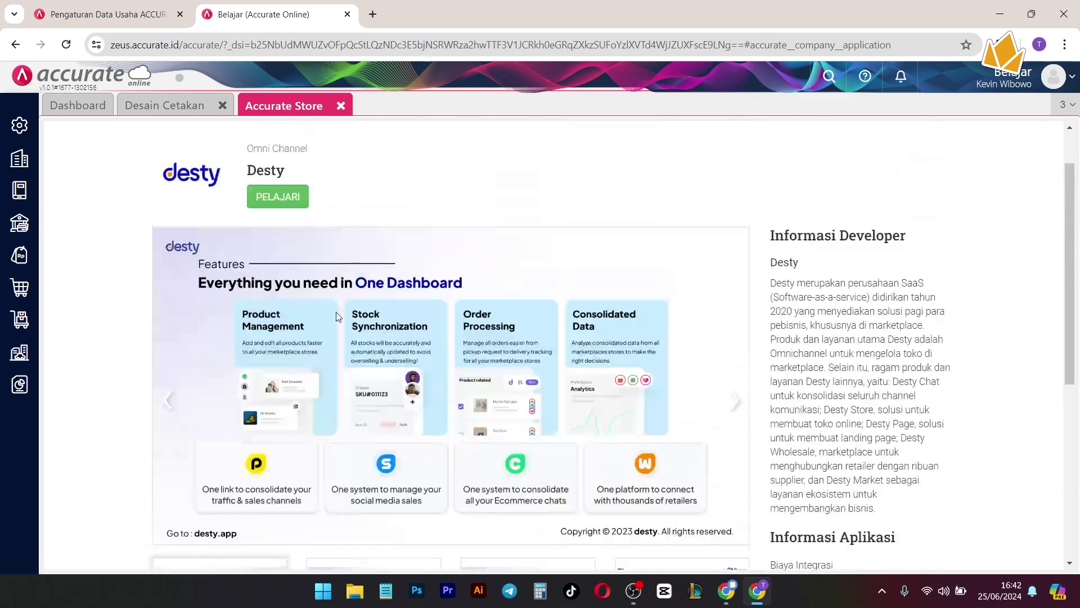
View Desty's Results preview image and the one showing the Accurate integration benefits.
scroll(575, 347, down, 1)
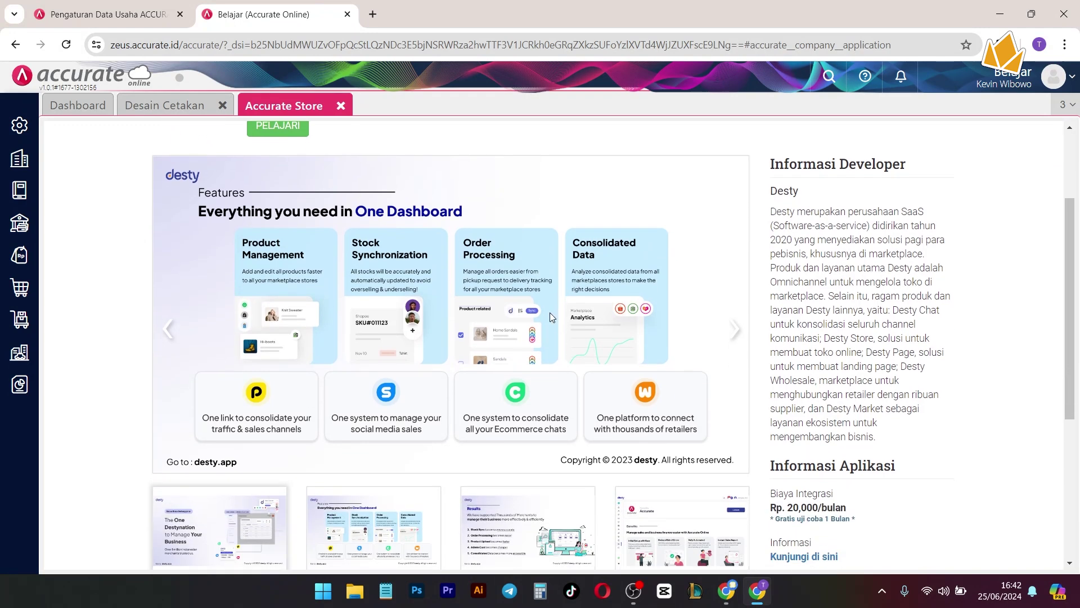
scroll(550, 315, down, 1)
click(515, 467)
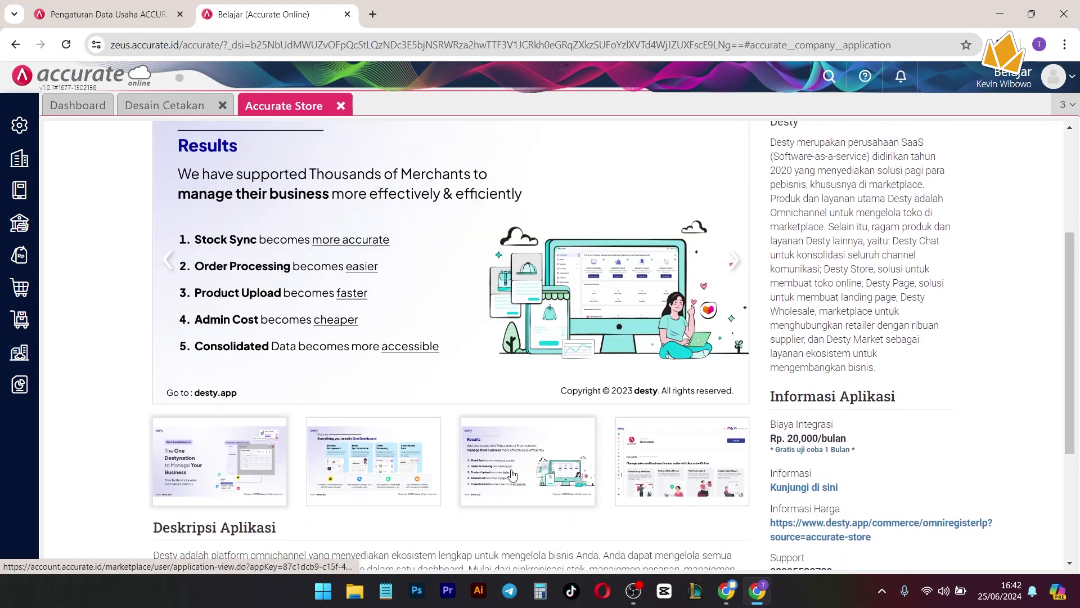
click(654, 469)
scroll(484, 355, up, 1)
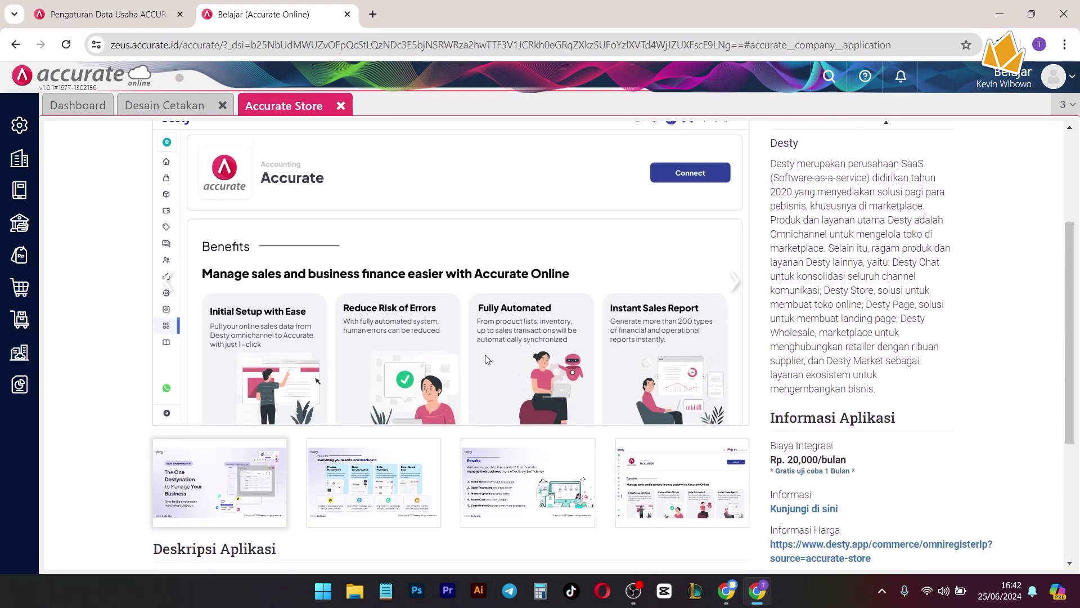
scroll(525, 386, up, 1)
scroll(563, 388, down, 3)
scroll(613, 393, up, 1)
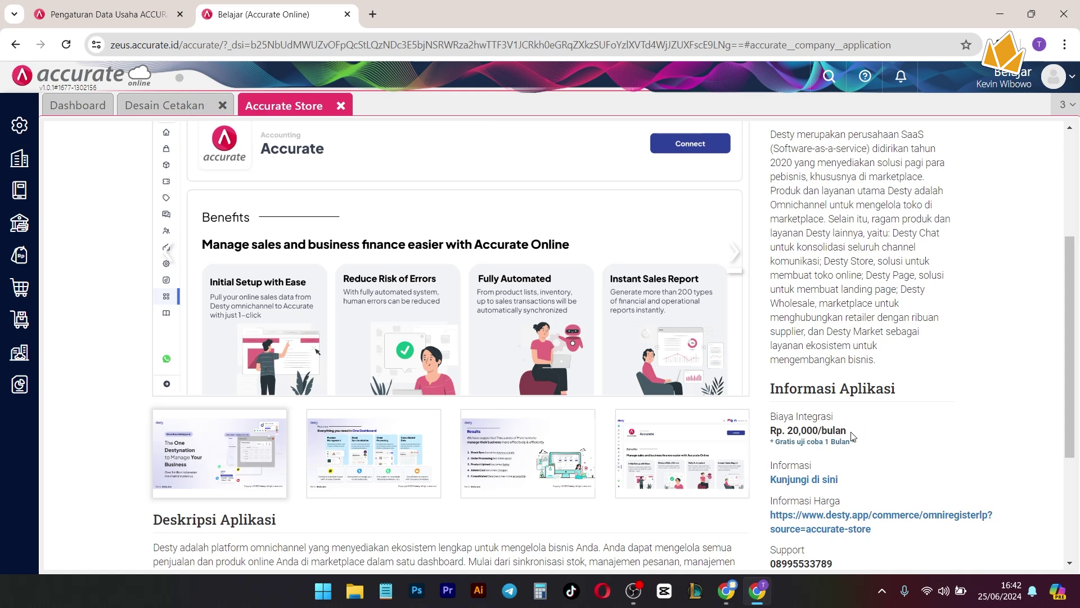
Review Desty's page down to Integrasi Desty & Accurate Online and highlight the Fitur integrasi Accurate list.
scroll(715, 356, up, 3)
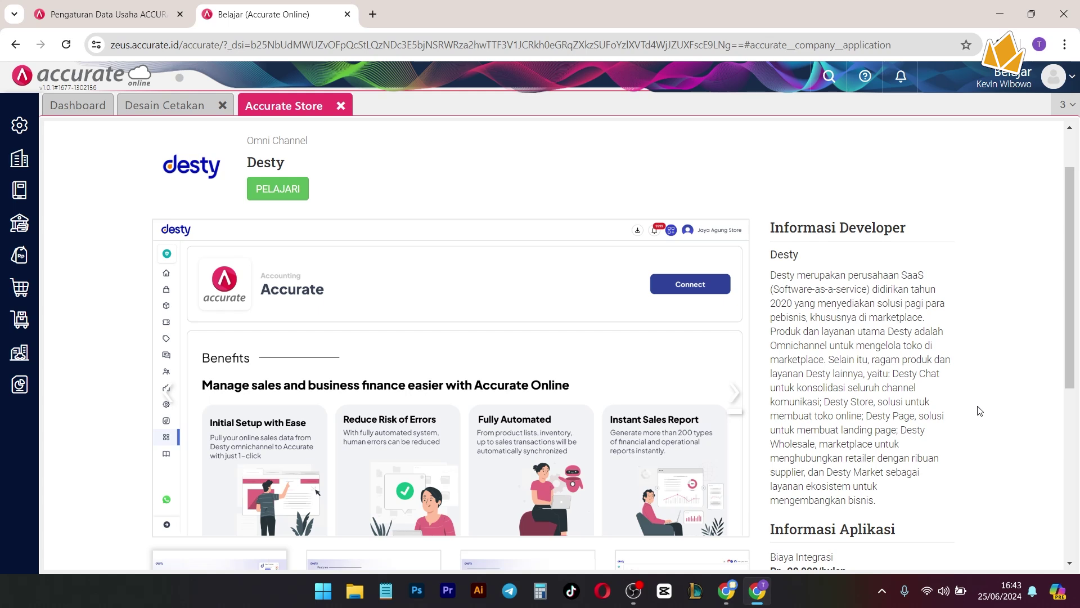
scroll(980, 411, down, 2)
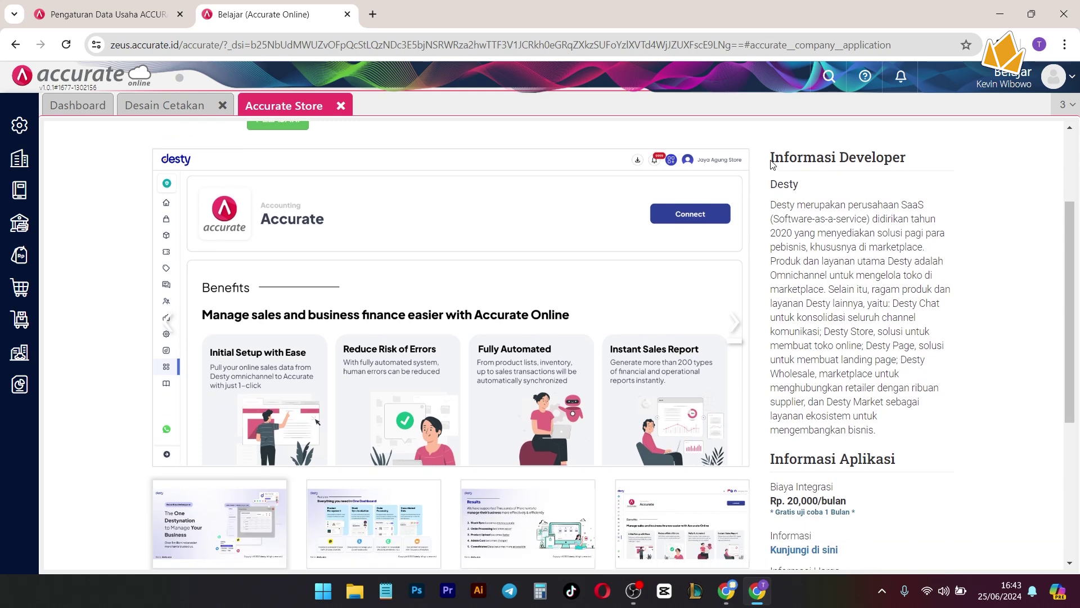
scroll(861, 235, down, 1)
scroll(860, 235, down, 4)
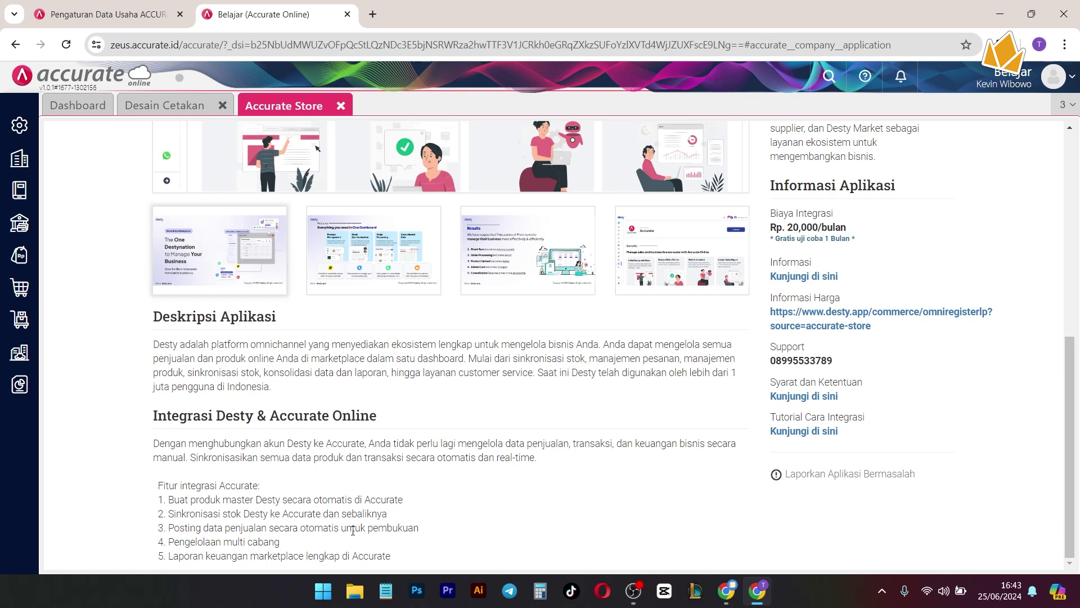
drag(408, 557, 155, 484)
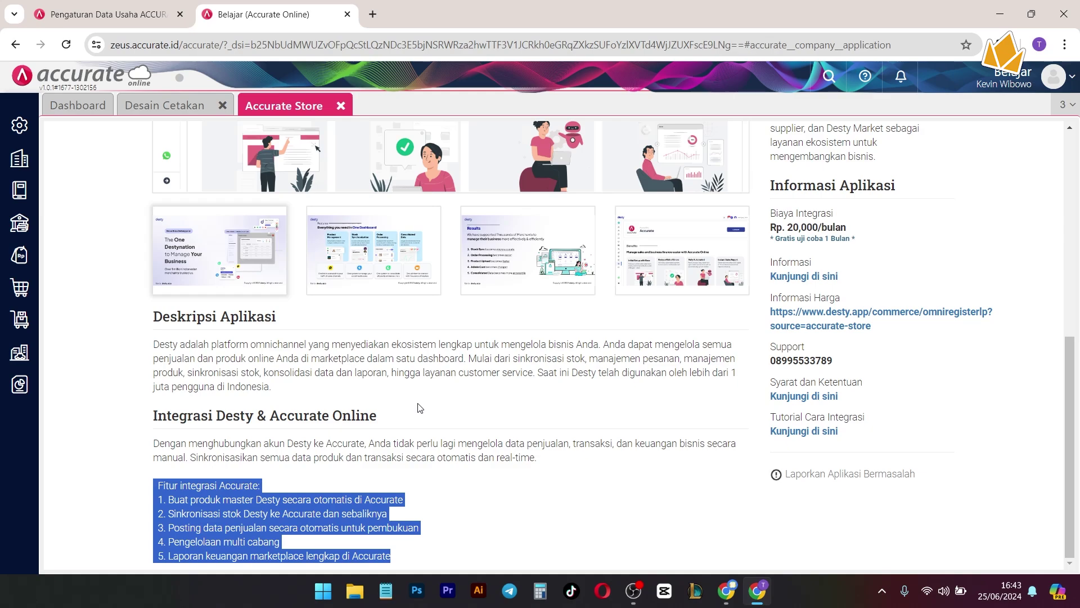